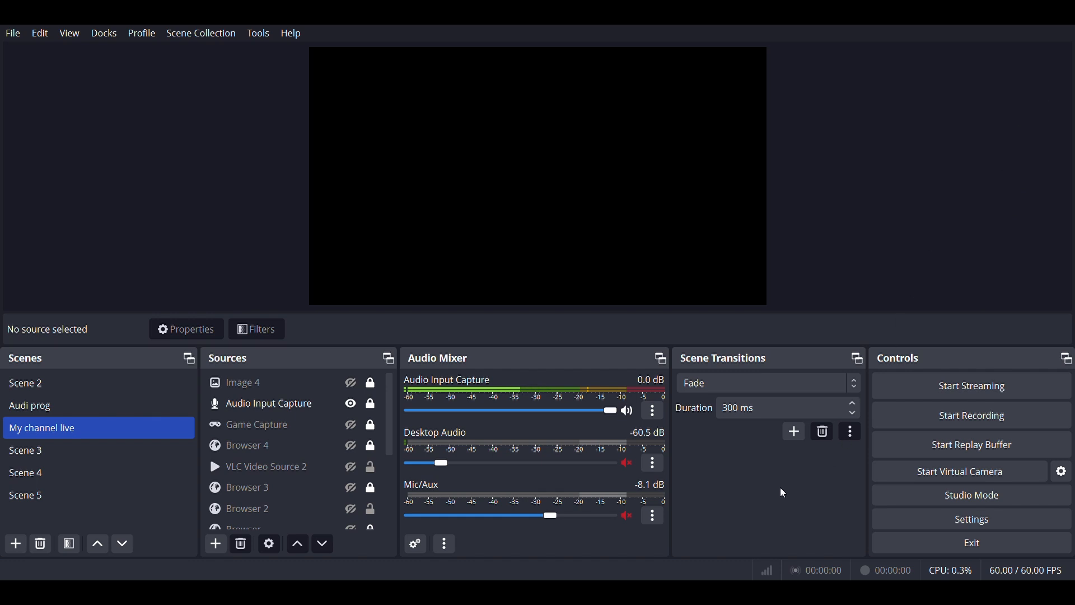
Turn on Studio Mode and make the Display Capture source visible in the My channel live scene.
{"action": "left_click", "coordinate": [368, 472]}
{"action": "scroll", "coordinate": [291, 432], "scroll_direction": "down", "scroll_amount": 3}
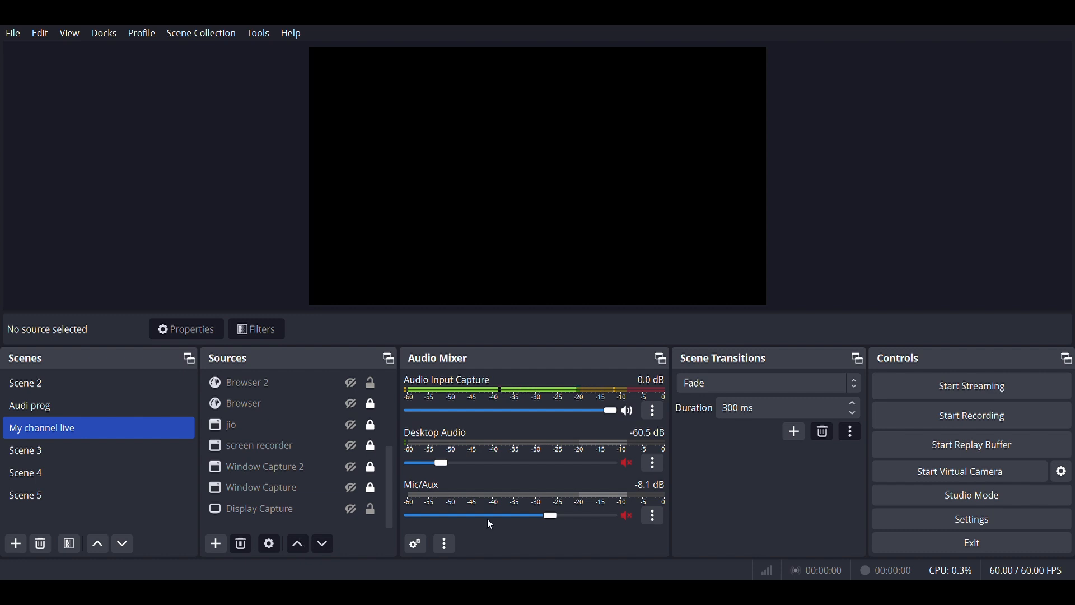
{"action": "left_click", "coordinate": [247, 518]}
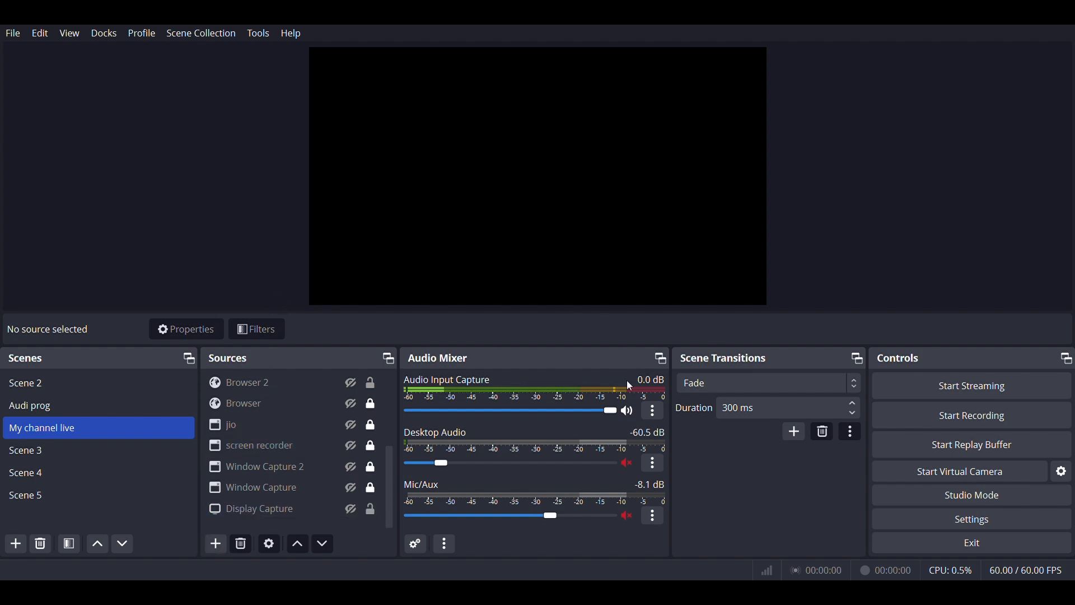
{"action": "left_click", "coordinate": [306, 495]}
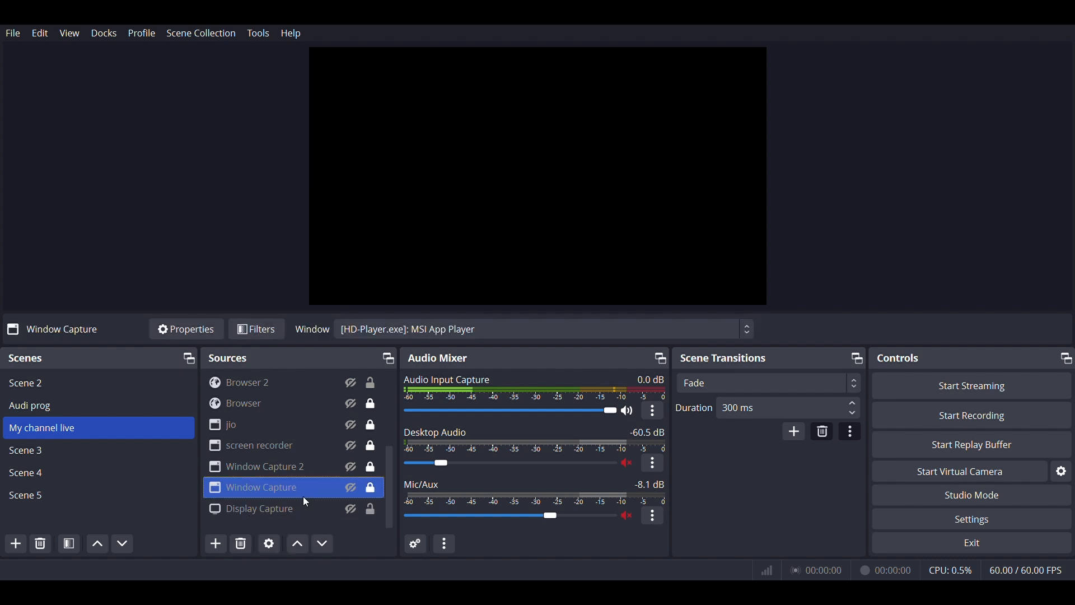
{"action": "left_click", "coordinate": [303, 511]}
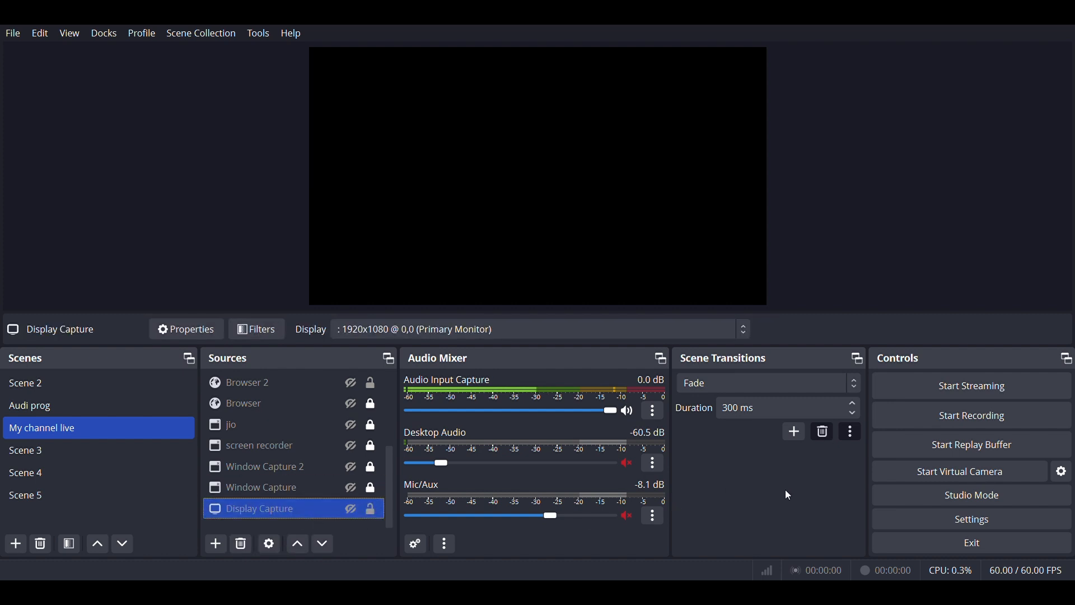
{"action": "left_click", "coordinate": [898, 496]}
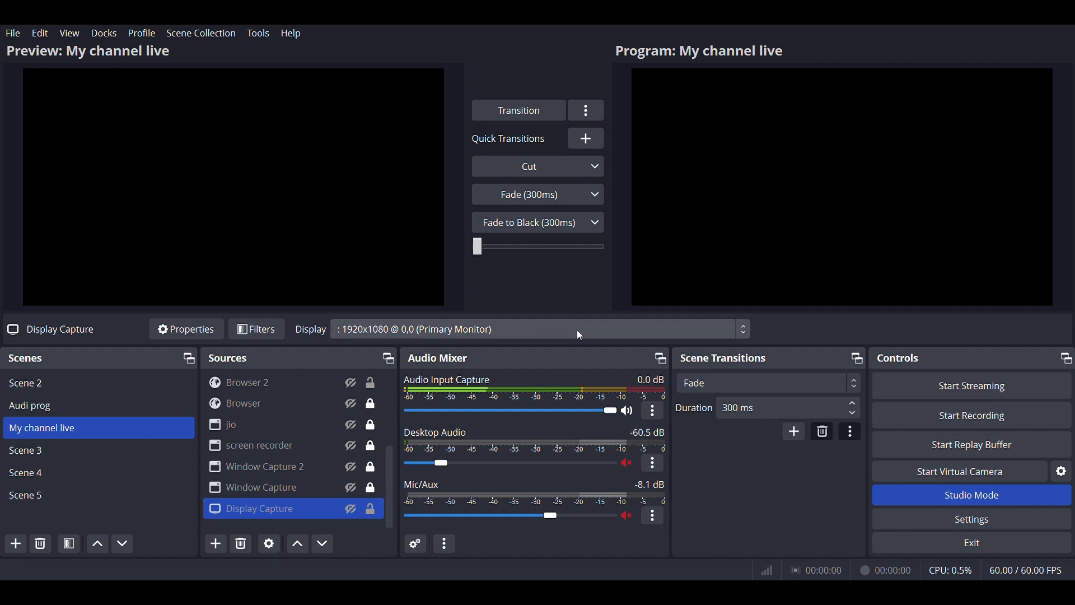
{"action": "left_click", "coordinate": [351, 510]}
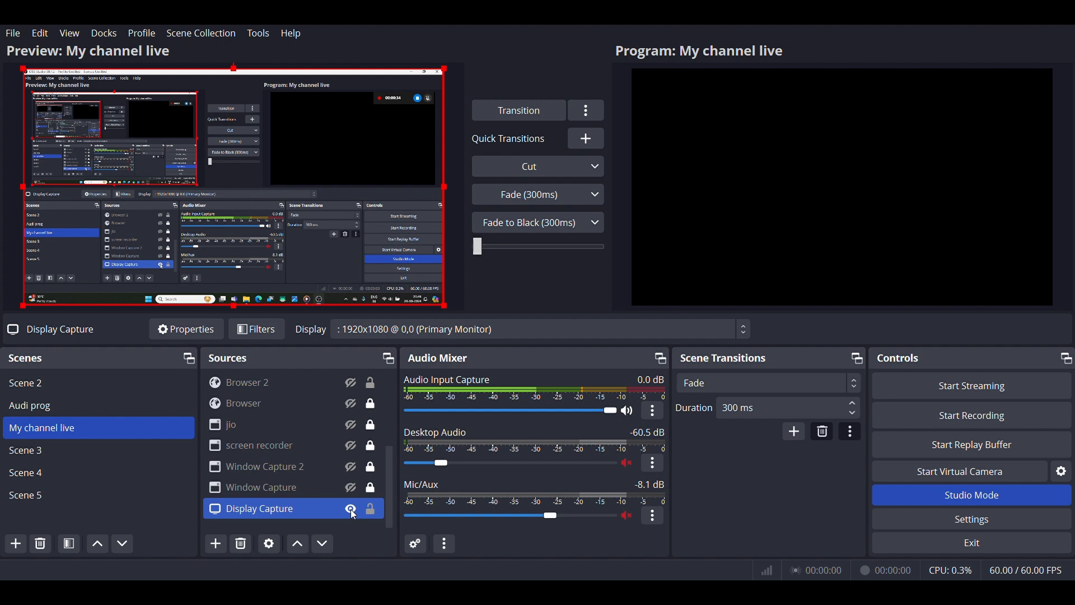
Send the preview to the program output with the Fade (300ms) transition, and hide and show Display Capture again.
{"action": "left_click", "coordinate": [536, 201]}
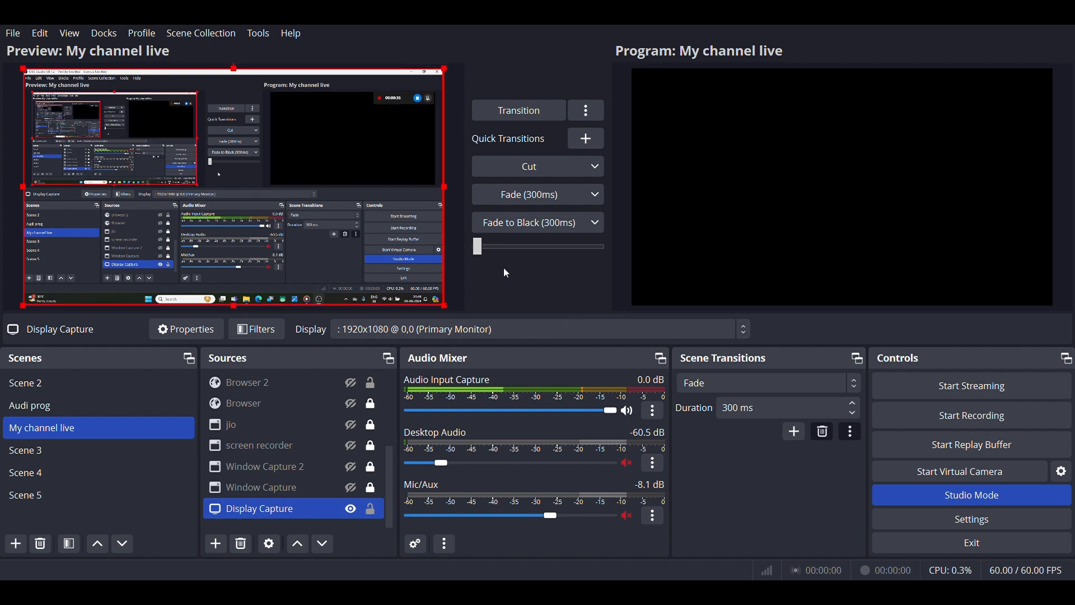
{"action": "left_click", "coordinate": [537, 203]}
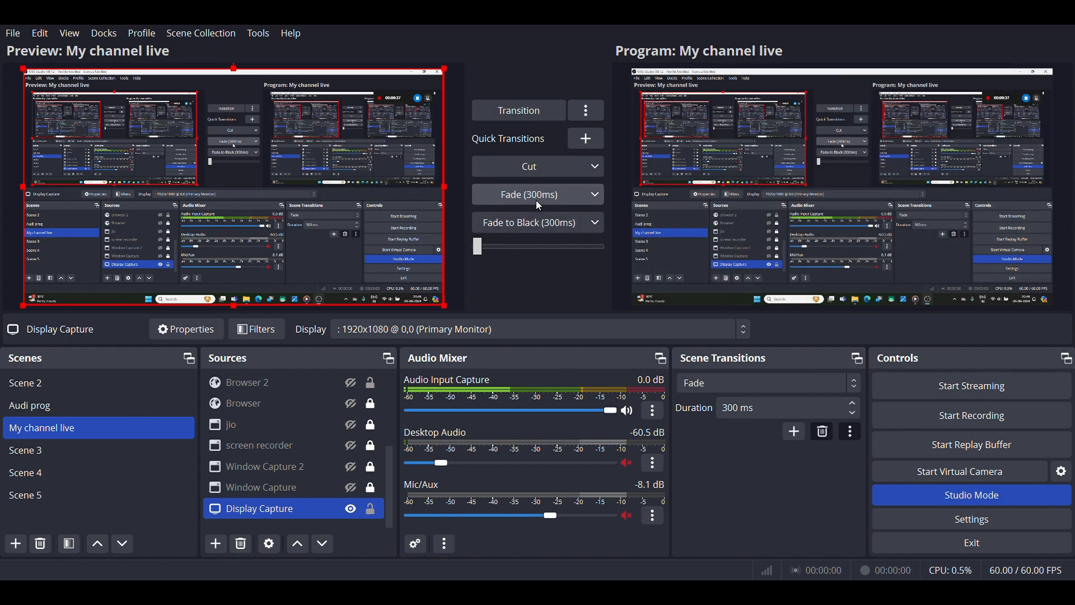
{"action": "left_click", "coordinate": [350, 508]}
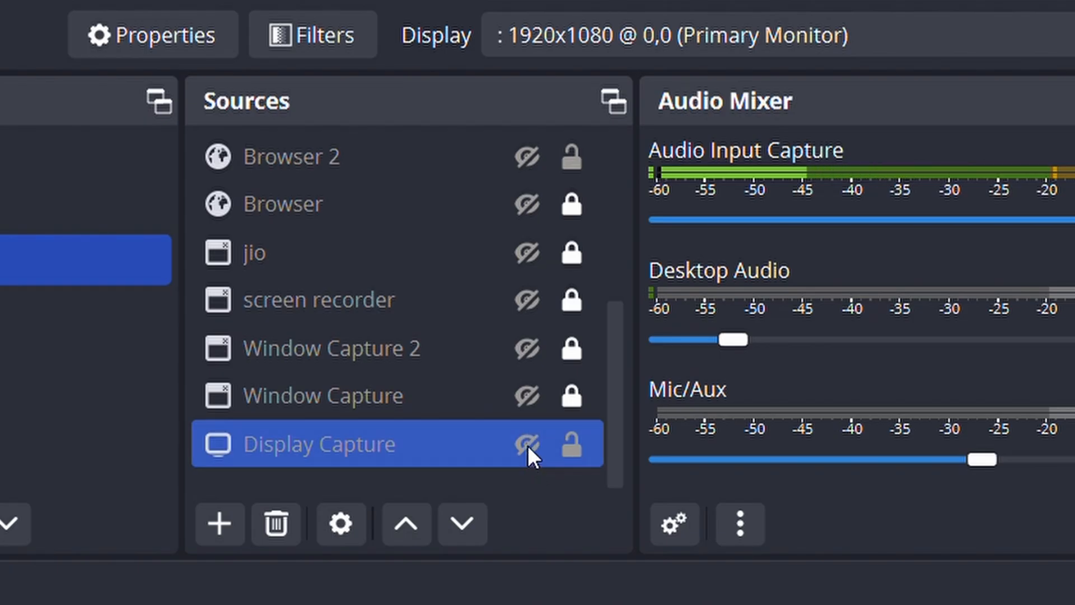
{"action": "left_click", "coordinate": [527, 445]}
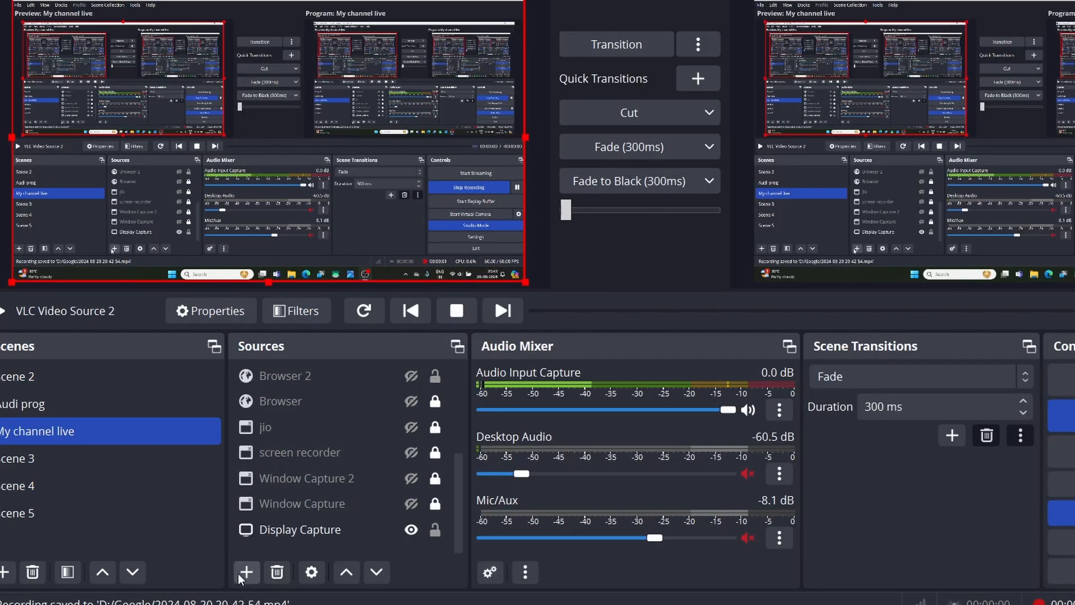
Look through the source types that can be added to the My channel live scene.
{"action": "left_click", "coordinate": [245, 571]}
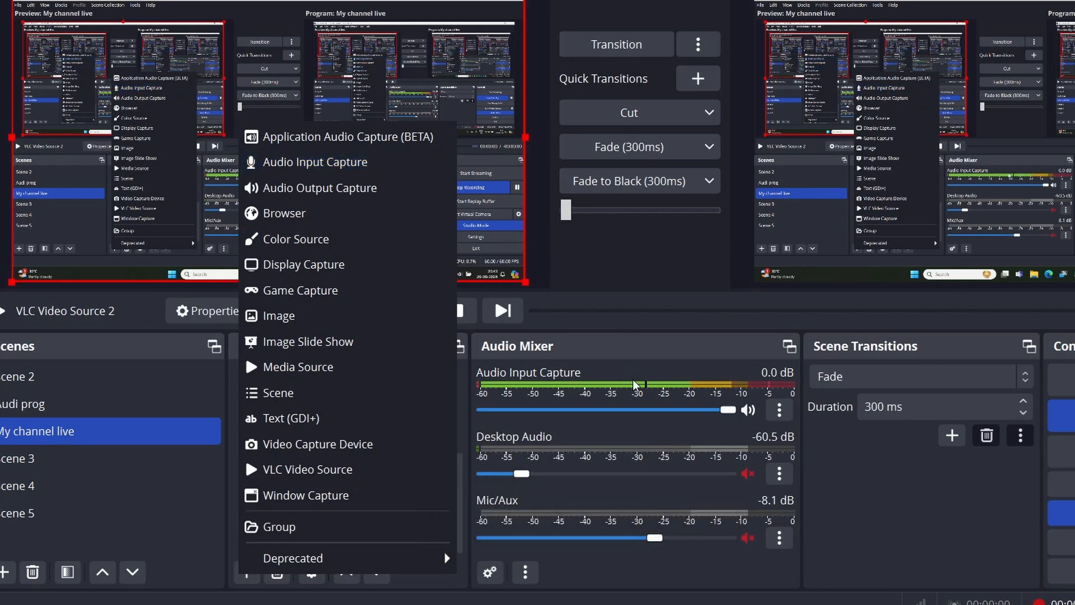
{"action": "left_click", "coordinate": [644, 365]}
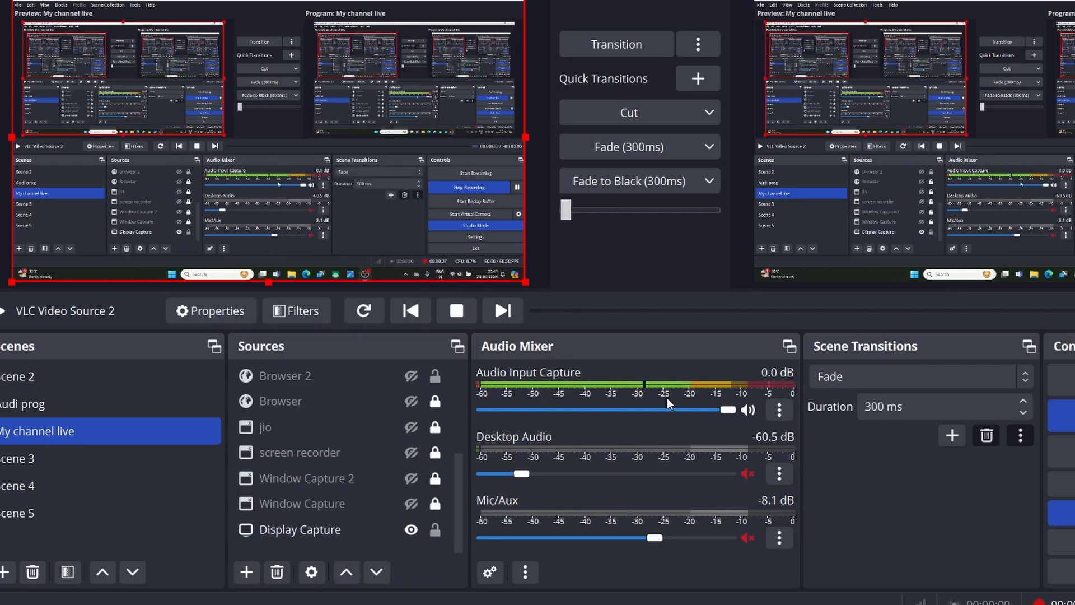
{"action": "left_click", "coordinate": [248, 570]}
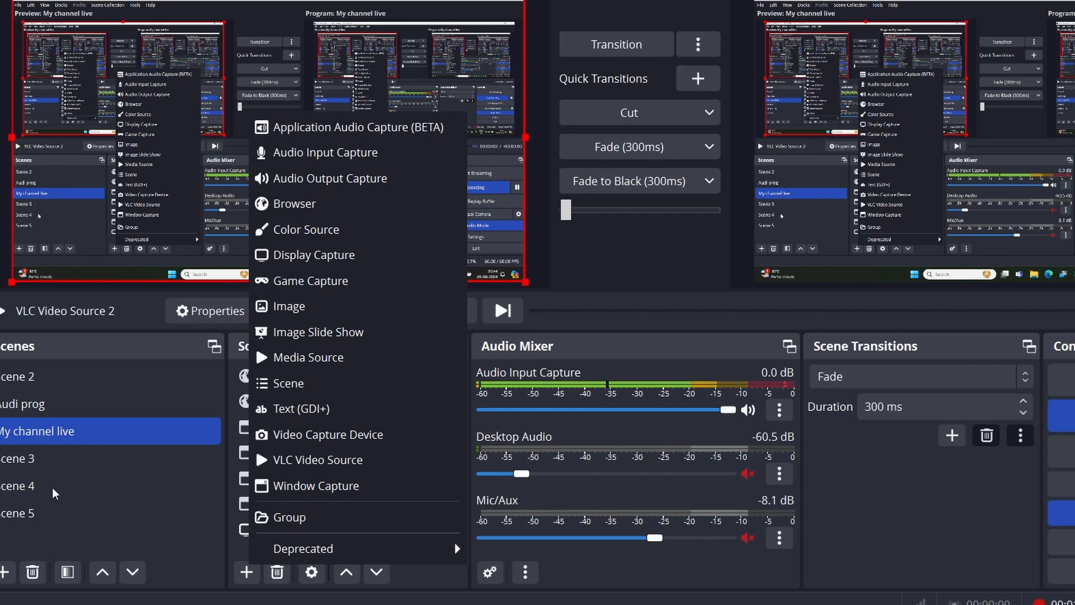
{"action": "left_click", "coordinate": [83, 536]}
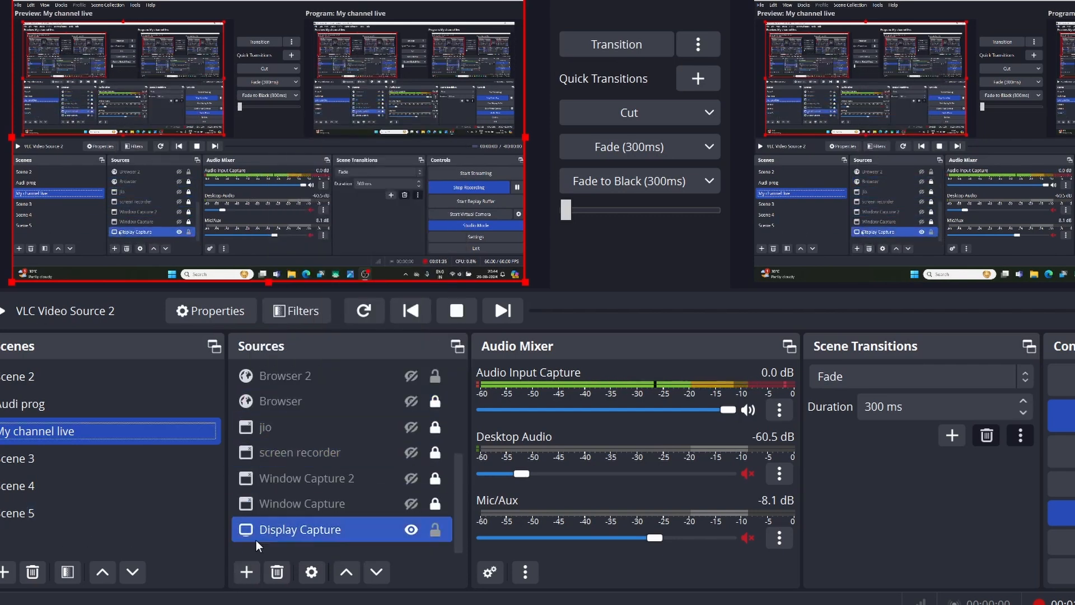
{"action": "left_click", "coordinate": [245, 580]}
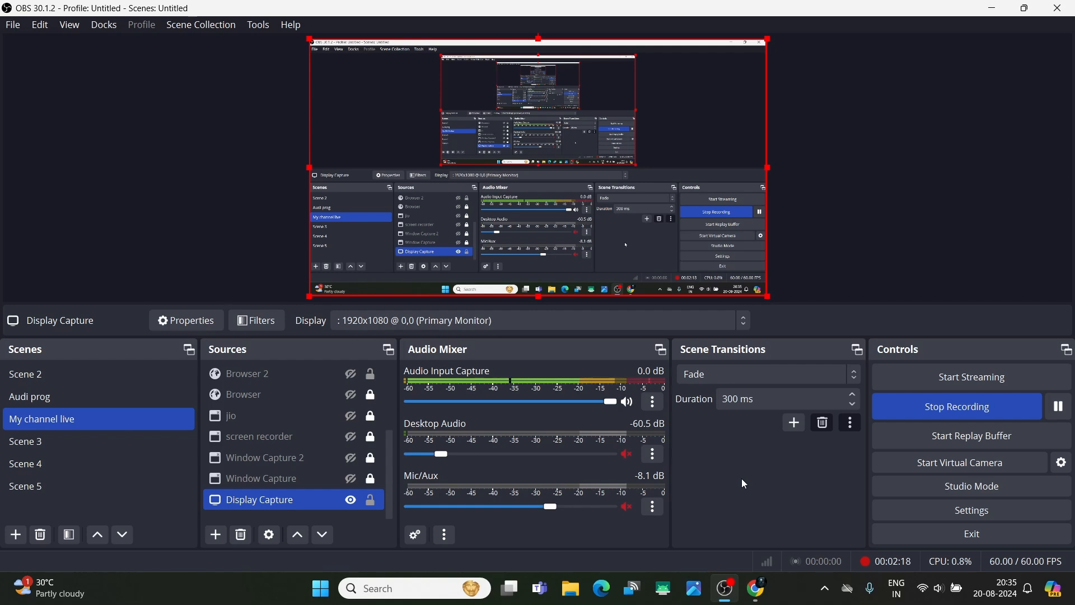
Turn on Studio Mode and create a new image source named Image 4 in the My channel live scene.
{"action": "left_click", "coordinate": [885, 491]}
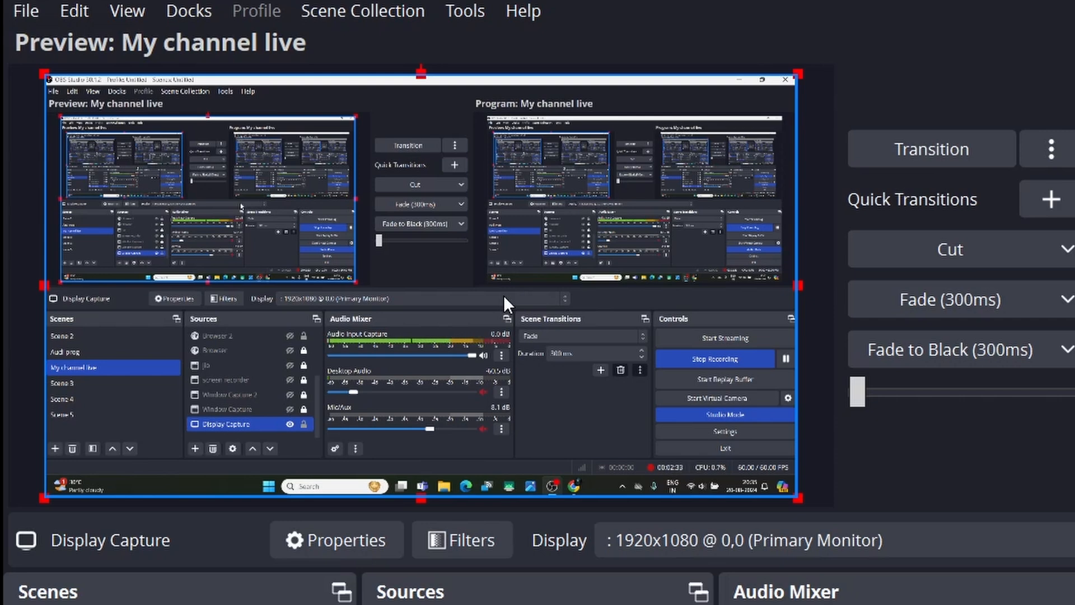
{"action": "scroll", "coordinate": [267, 478], "scroll_direction": "up", "scroll_amount": 2}
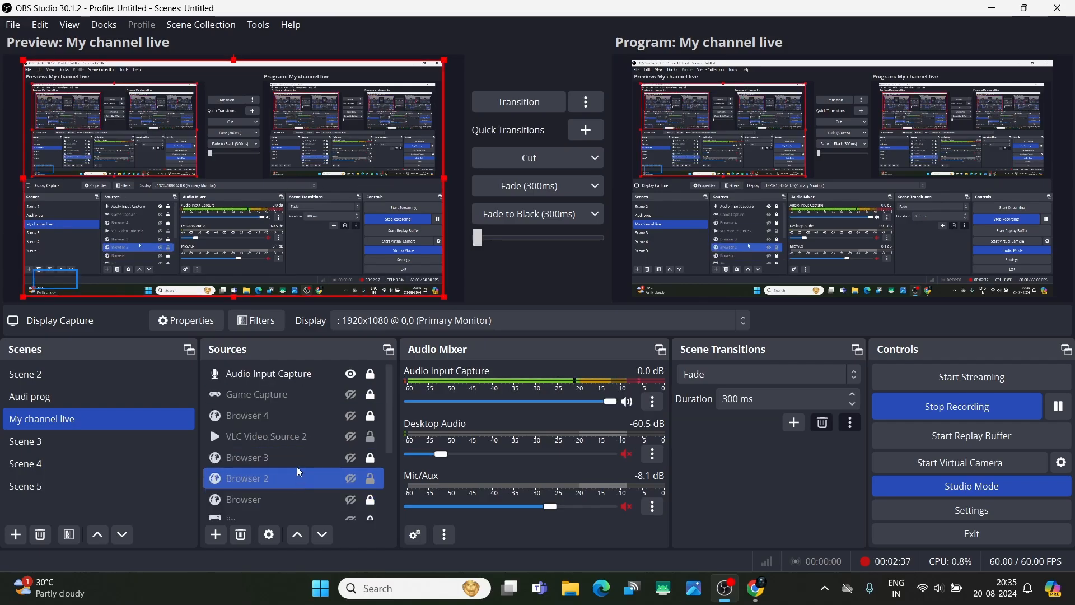
{"action": "left_click", "coordinate": [304, 435]}
{"action": "scroll", "coordinate": [303, 443], "scroll_direction": "down", "scroll_amount": 3}
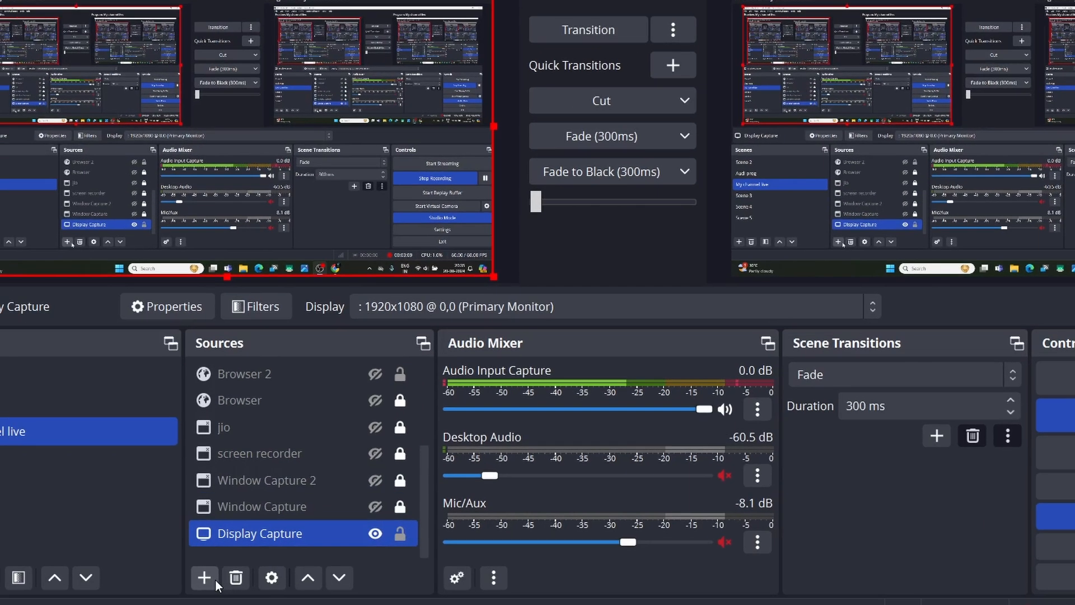
{"action": "left_click", "coordinate": [215, 534]}
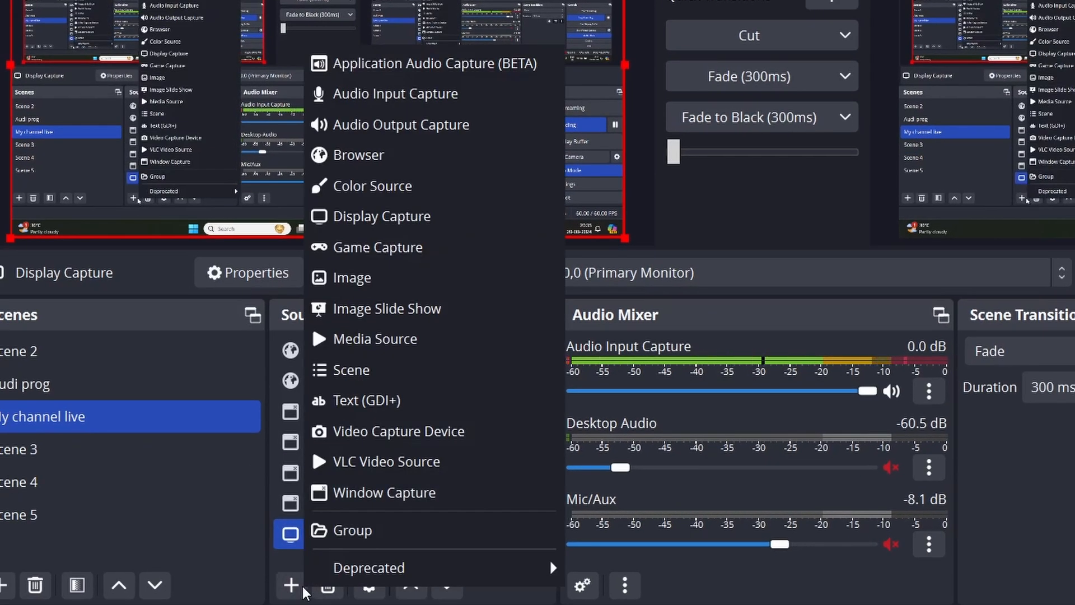
{"action": "left_click", "coordinate": [364, 278]}
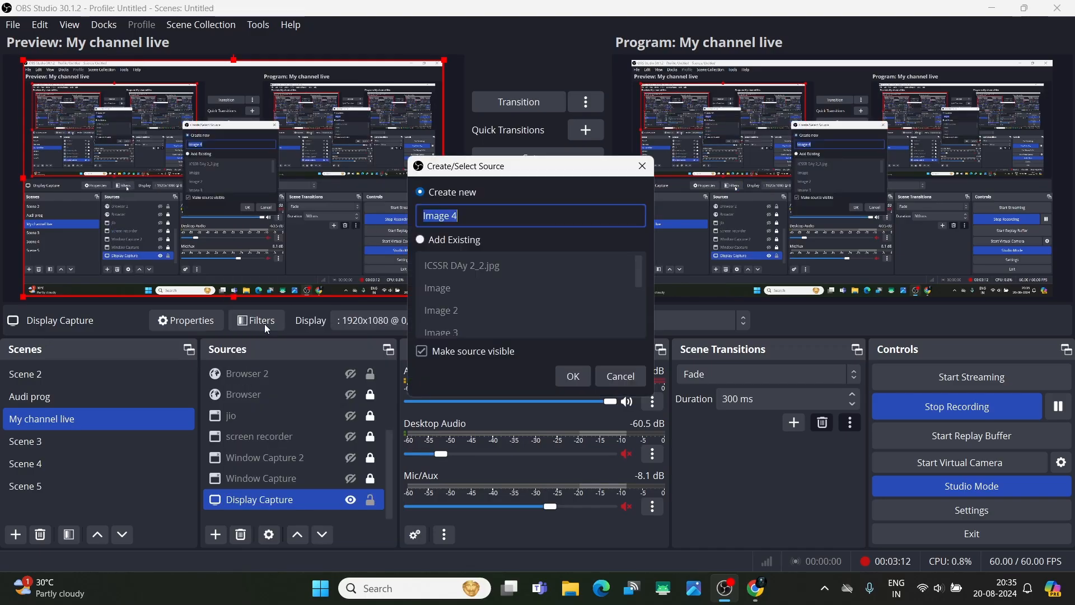
{"action": "left_click", "coordinate": [582, 372]}
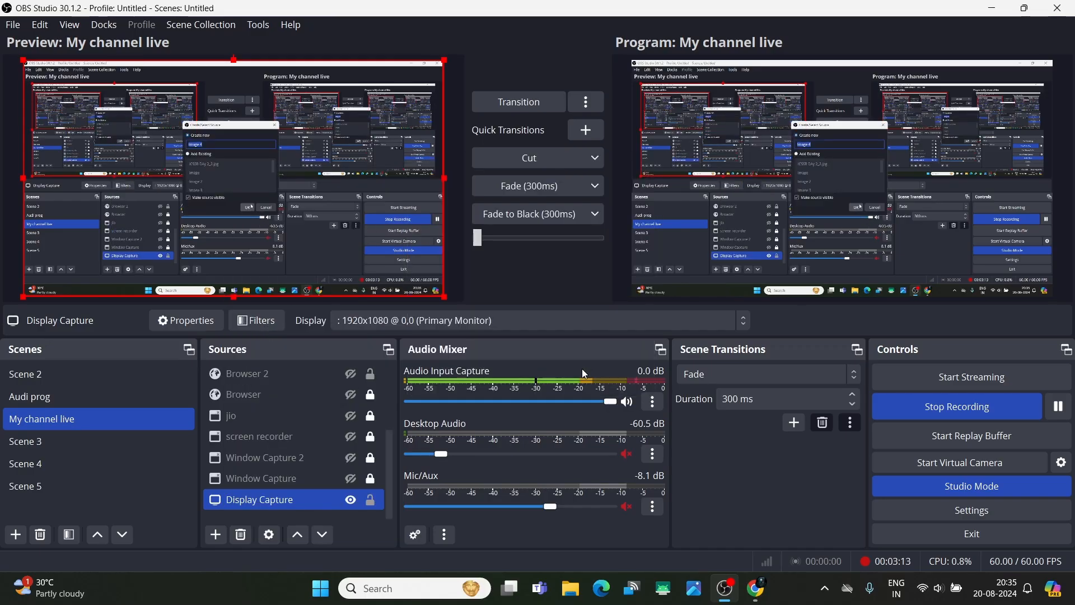
Load Black and Gold Elegant Graduation Party Invitation.jpg from the D:/Apple folder into the Image 4 source.
{"action": "left_click", "coordinate": [731, 298]}
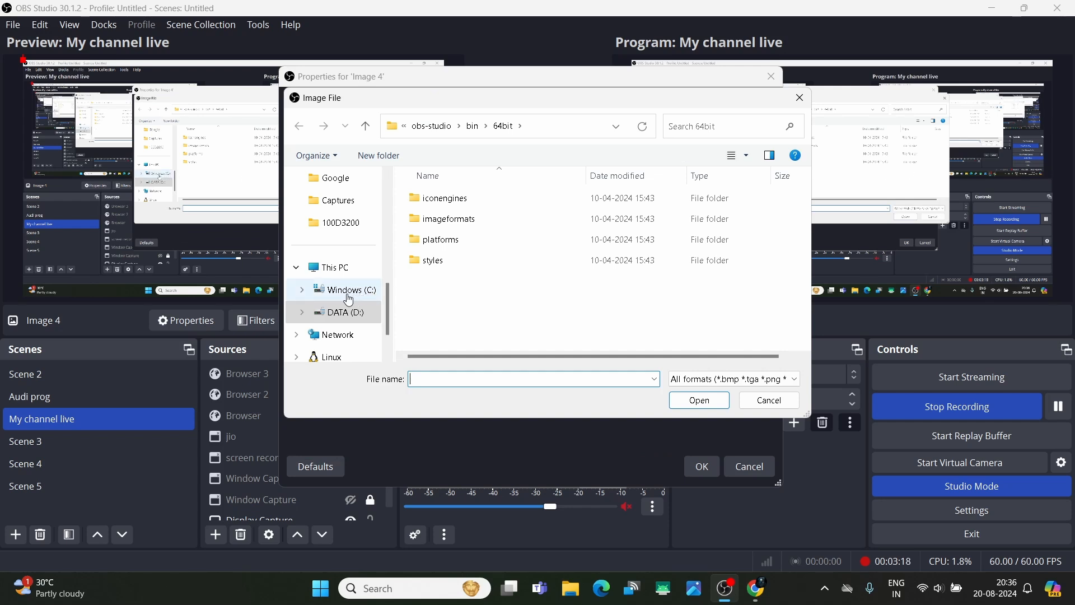
{"action": "scroll", "coordinate": [344, 294], "scroll_direction": "up", "scroll_amount": 5}
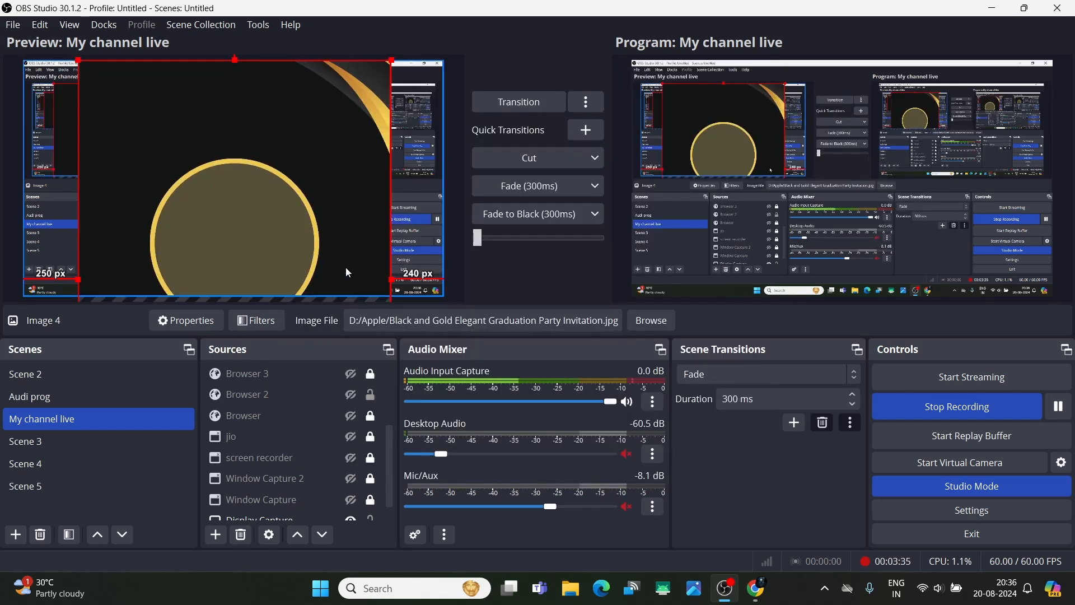
{"action": "scroll", "coordinate": [303, 483], "scroll_direction": "up", "scroll_amount": 2}
{"action": "left_click", "coordinate": [321, 395], "text": "ctrl"}
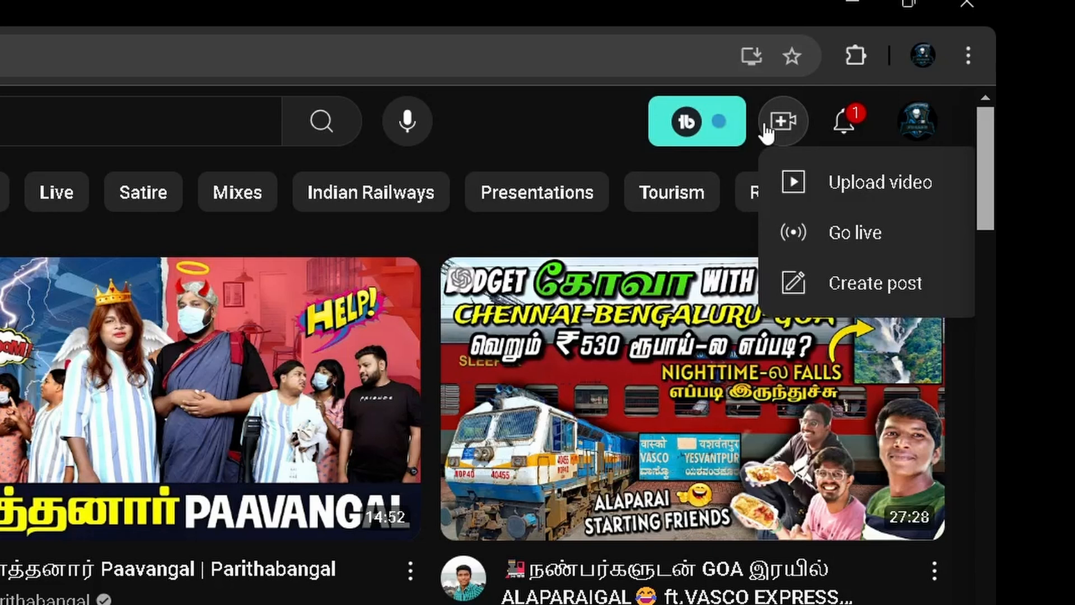
Switch to YouTube in the browser, open the live streaming dashboard and dismiss the TubeBuddy upgrade offer.
{"action": "left_click", "coordinate": [805, 234]}
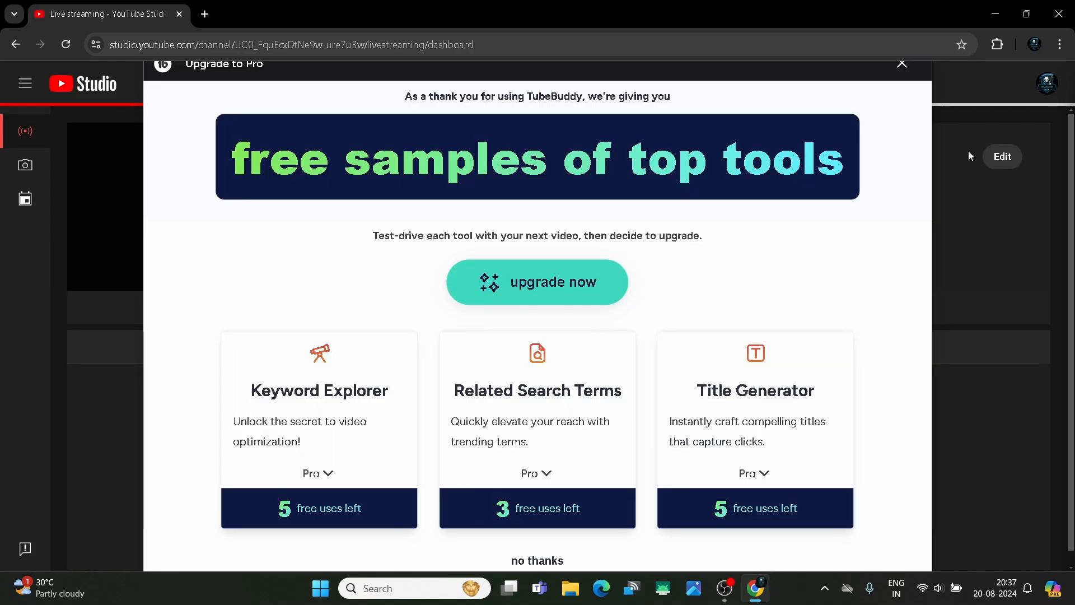
{"action": "left_click", "coordinate": [902, 64]}
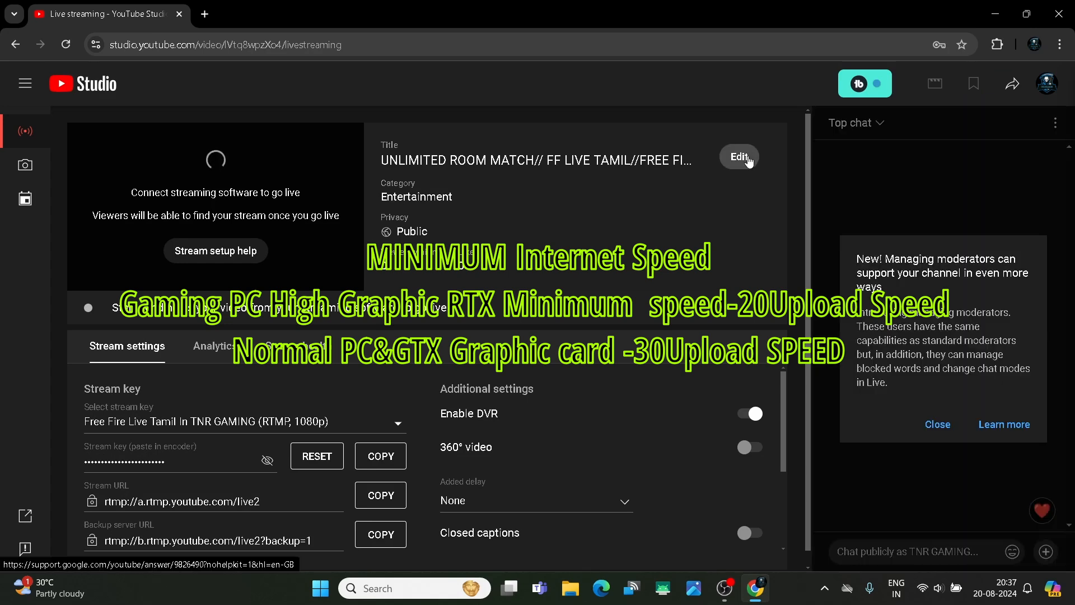
Open the live stream's edit settings and set its visibility to Private.
{"action": "left_click", "coordinate": [745, 158]}
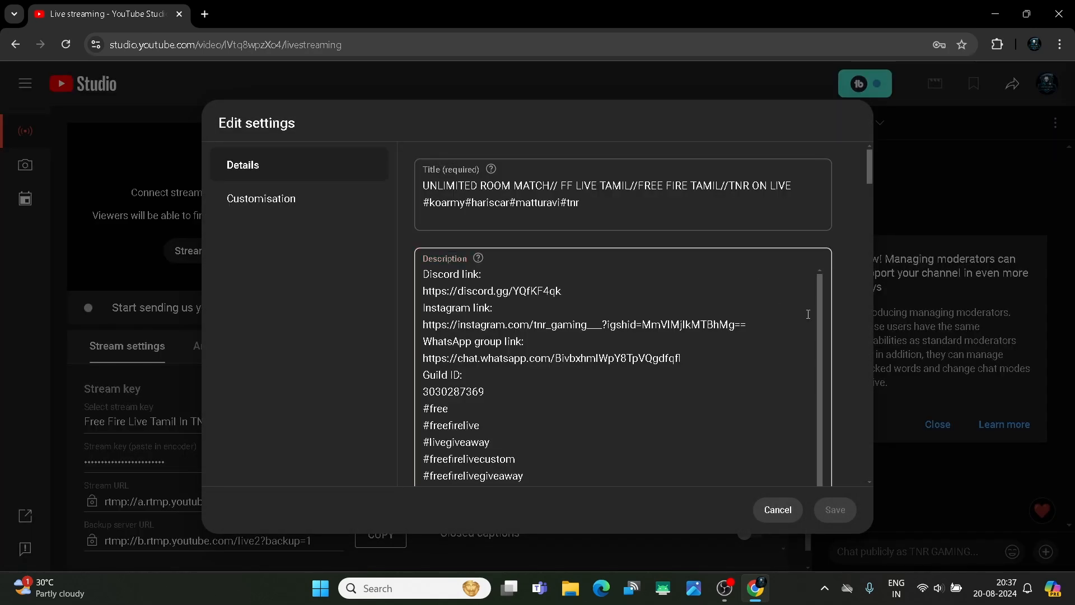
{"action": "scroll", "coordinate": [848, 310], "scroll_direction": "down", "scroll_amount": 5}
{"action": "scroll", "coordinate": [849, 310], "scroll_direction": "down", "scroll_amount": 8}
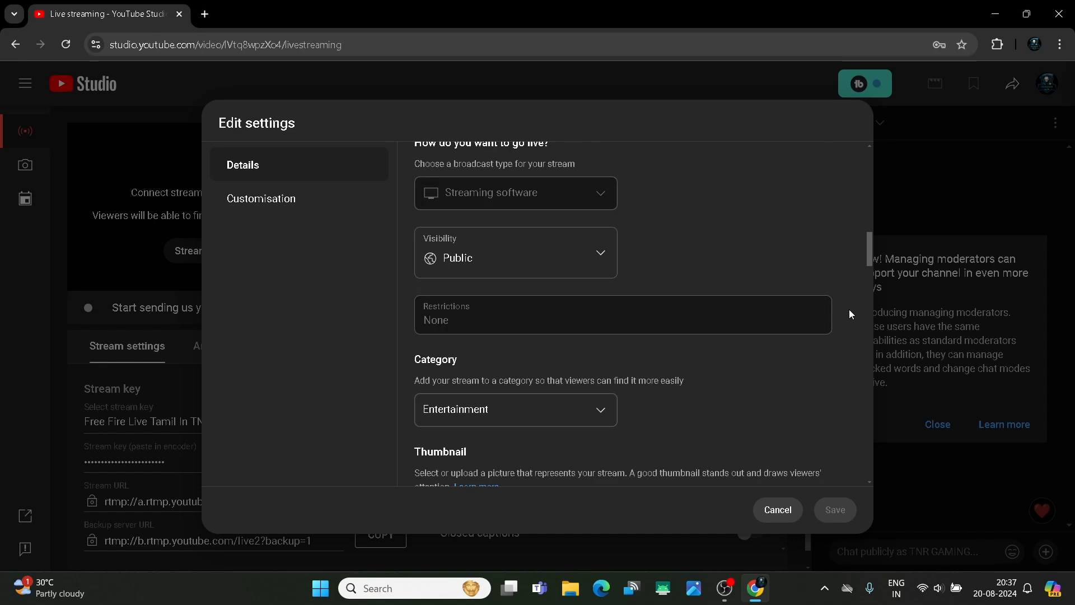
{"action": "left_click", "coordinate": [608, 263]}
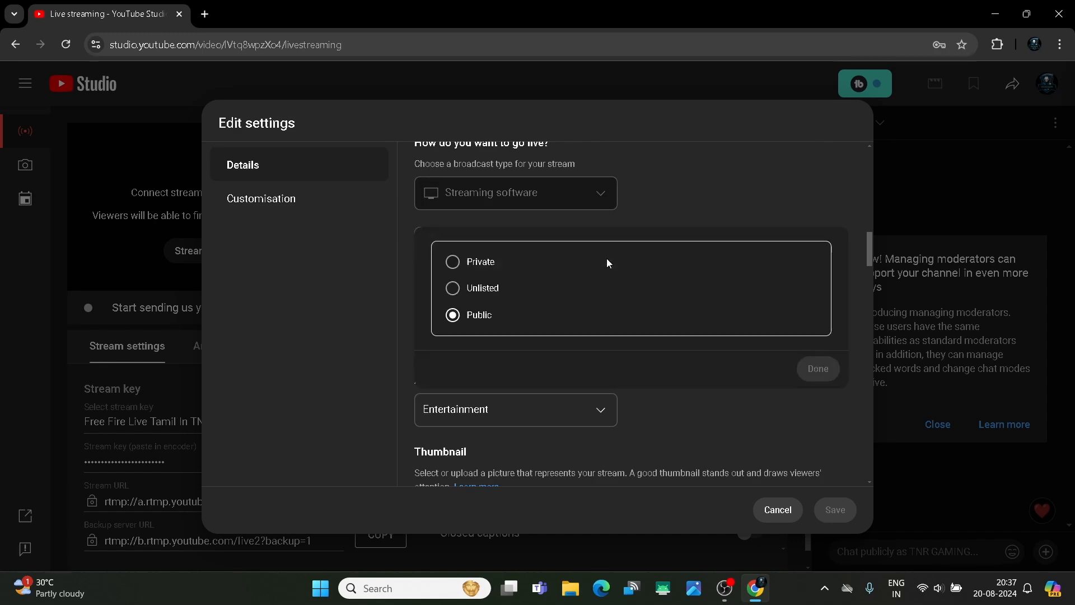
{"action": "left_click", "coordinate": [451, 268]}
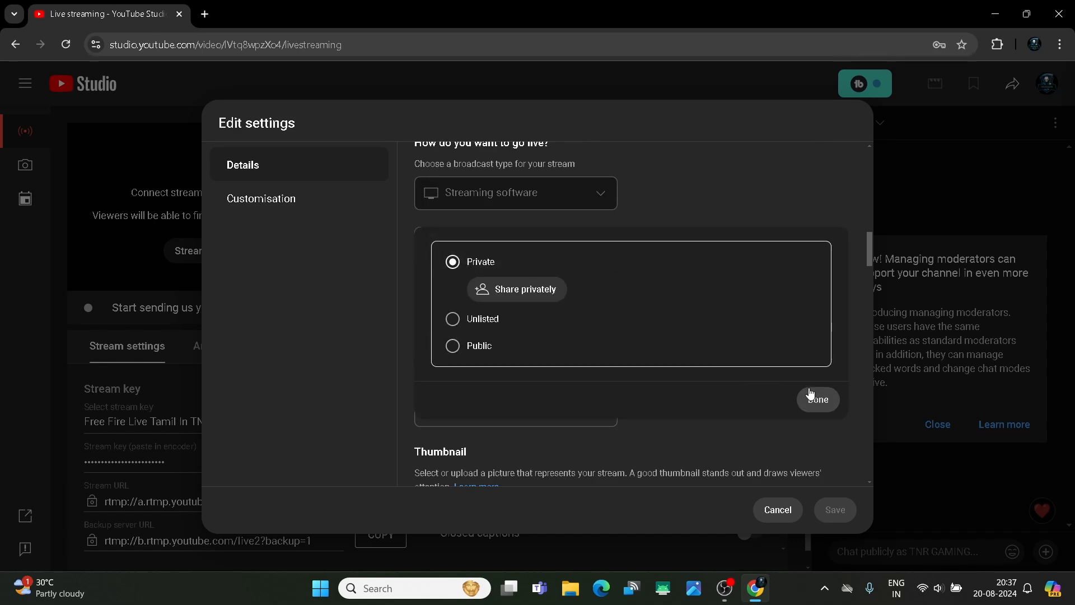
{"action": "left_click", "coordinate": [815, 398]}
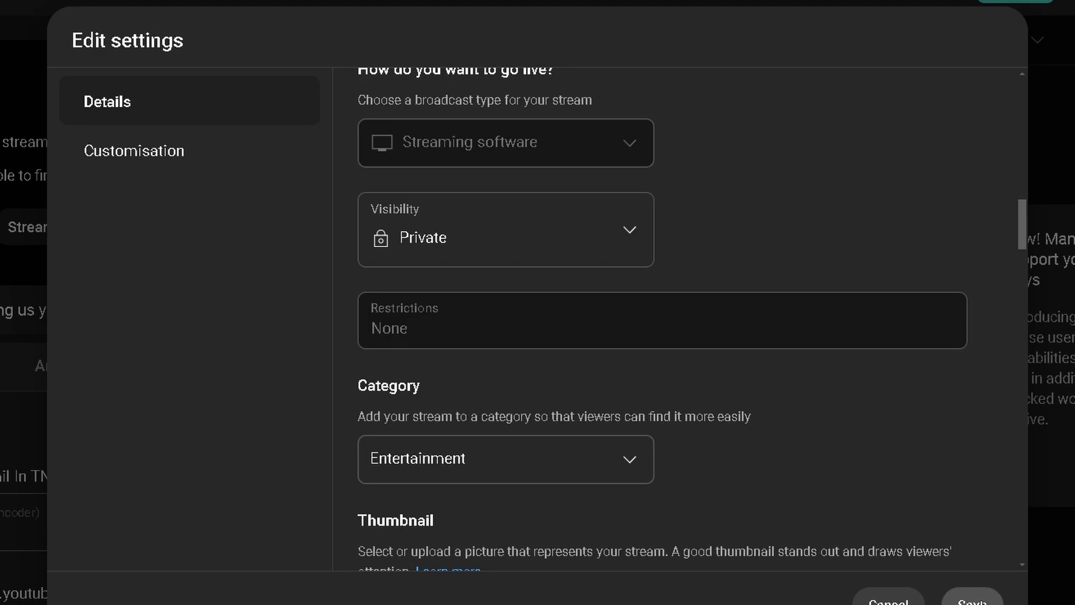
Review the live stream's title, description, category, thumbnail, playlist and audience settings.
{"action": "scroll", "coordinate": [877, 403], "scroll_direction": "down", "scroll_amount": 8}
{"action": "scroll", "coordinate": [835, 397], "scroll_direction": "up", "scroll_amount": 5}
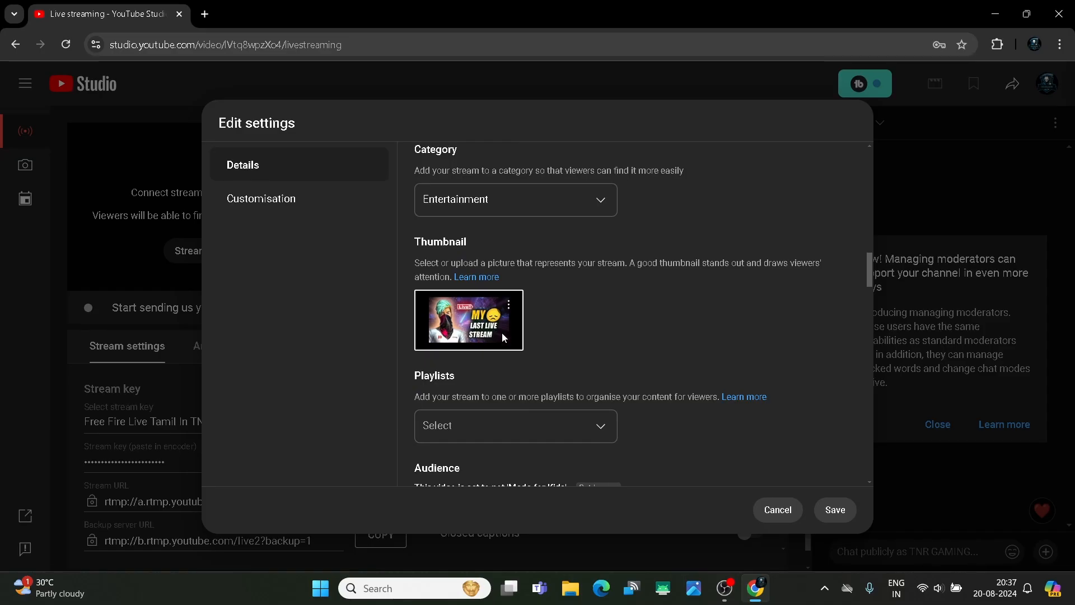
{"action": "scroll", "coordinate": [664, 372], "scroll_direction": "up", "scroll_amount": 2}
{"action": "scroll", "coordinate": [622, 349], "scroll_direction": "up", "scroll_amount": 10}
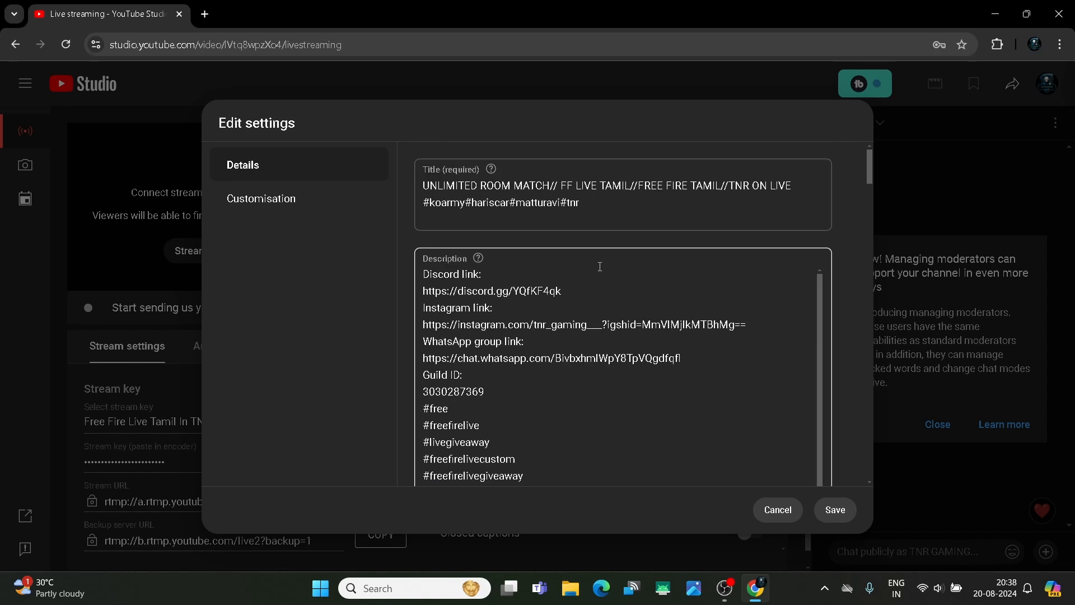
{"action": "scroll", "coordinate": [590, 422], "scroll_direction": "down", "scroll_amount": 10}
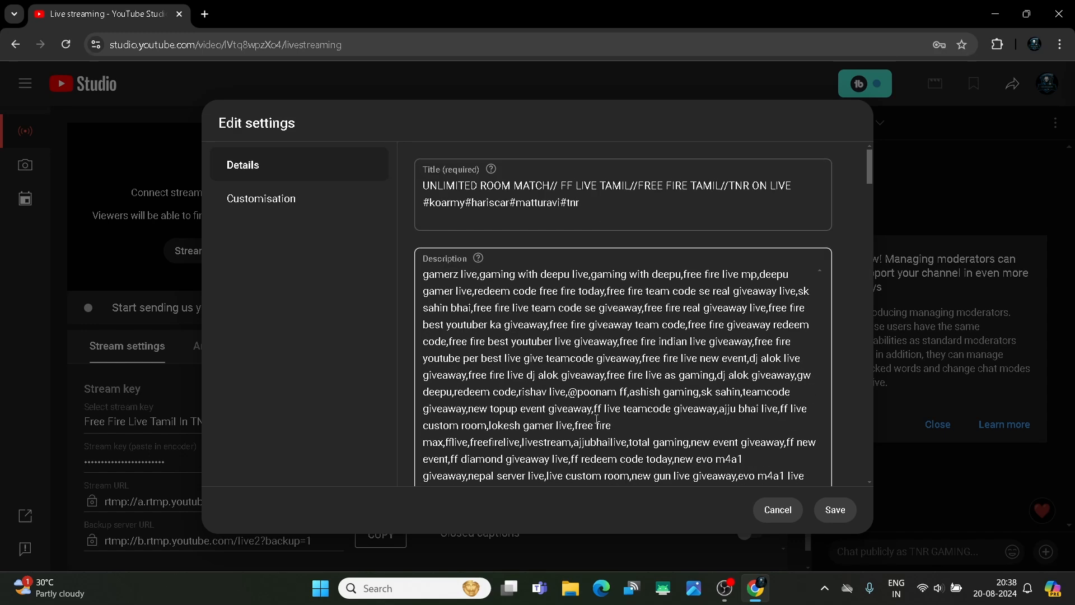
{"action": "scroll", "coordinate": [687, 399], "scroll_direction": "down", "scroll_amount": 15}
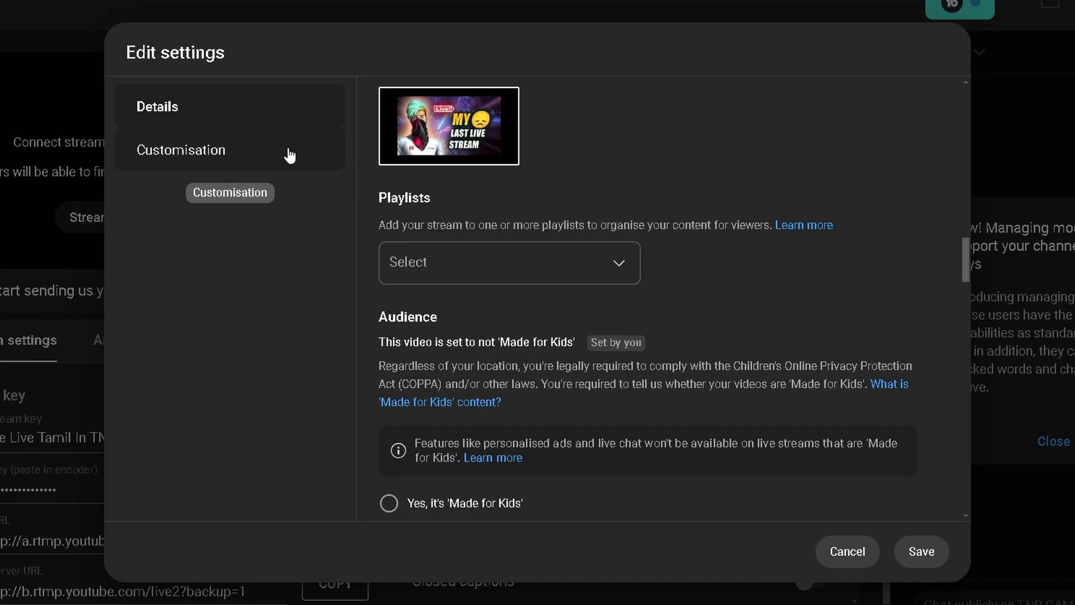
Review the stream's live chat, participant mode, reaction and message delay customisation, including the minimum subscribe times, and save the settings.
{"action": "left_click", "coordinate": [364, 203]}
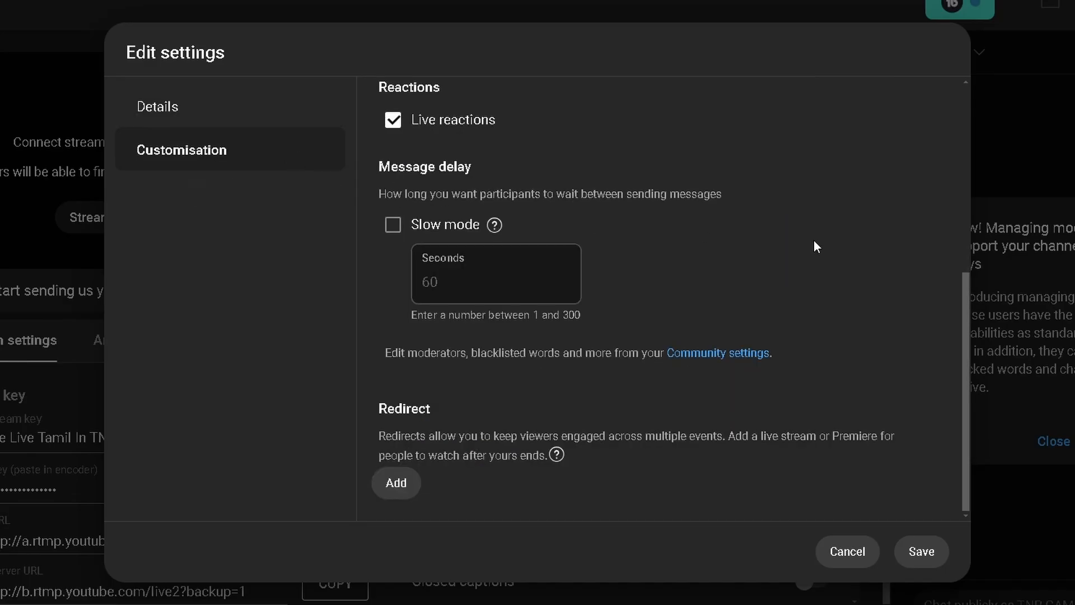
{"action": "scroll", "coordinate": [680, 279], "scroll_direction": "up", "scroll_amount": 6}
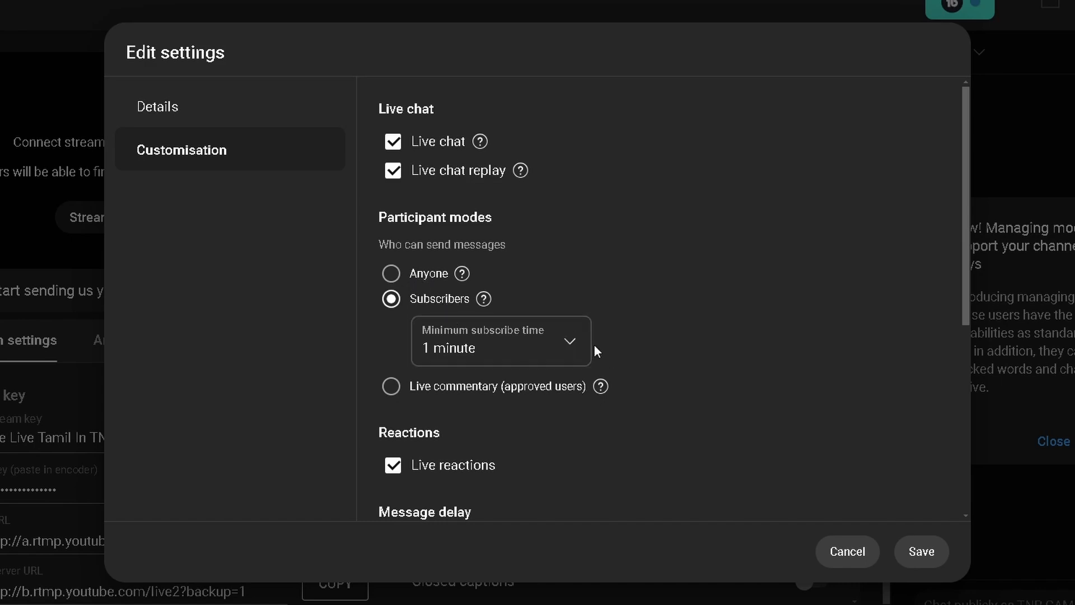
{"action": "left_click", "coordinate": [570, 345]}
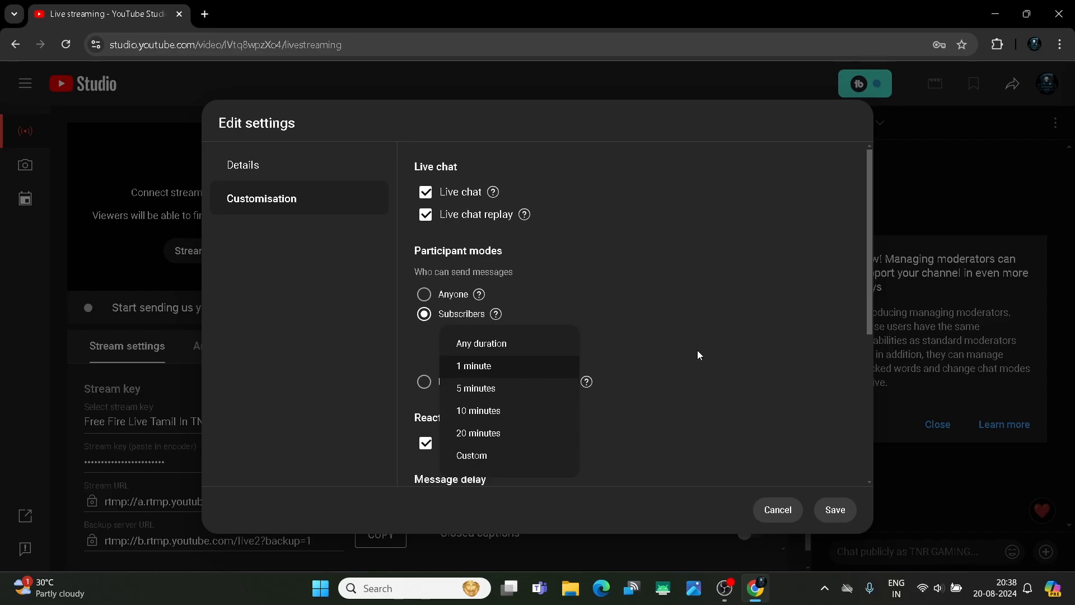
{"action": "left_click", "coordinate": [742, 346]}
{"action": "left_click", "coordinate": [838, 511]}
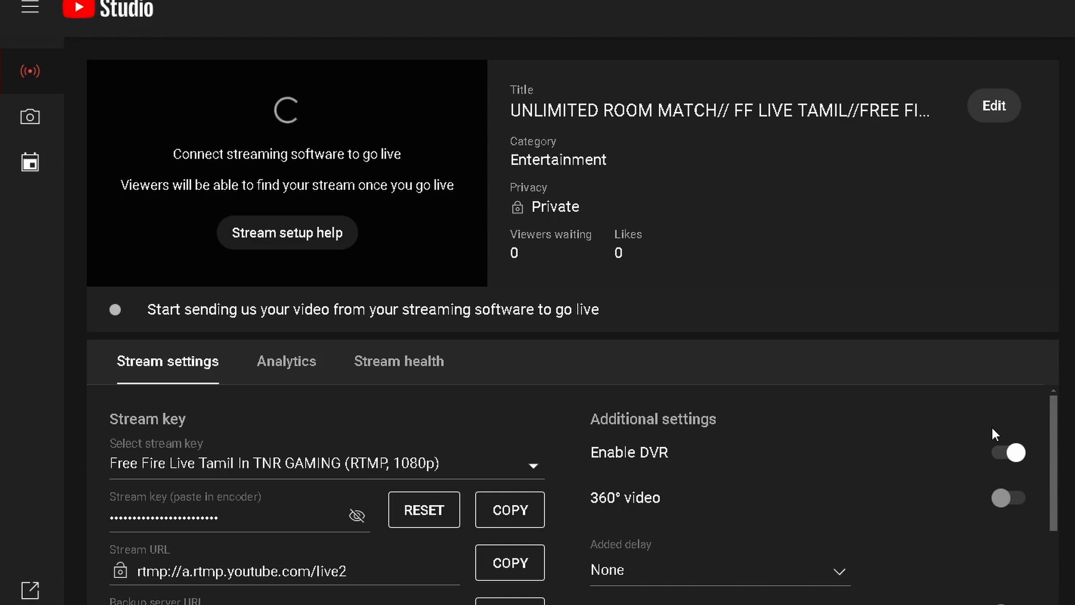
Look through the saved stream keys and their resolutions in the live stream's stream key selection.
{"action": "double_click", "coordinate": [406, 470]}
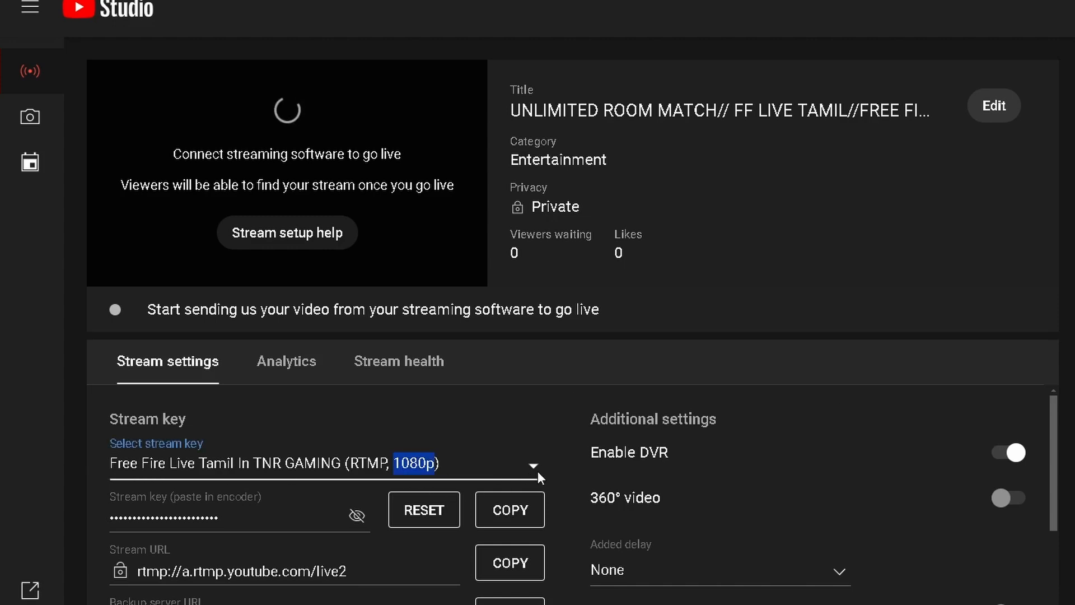
{"action": "left_click", "coordinate": [529, 465]}
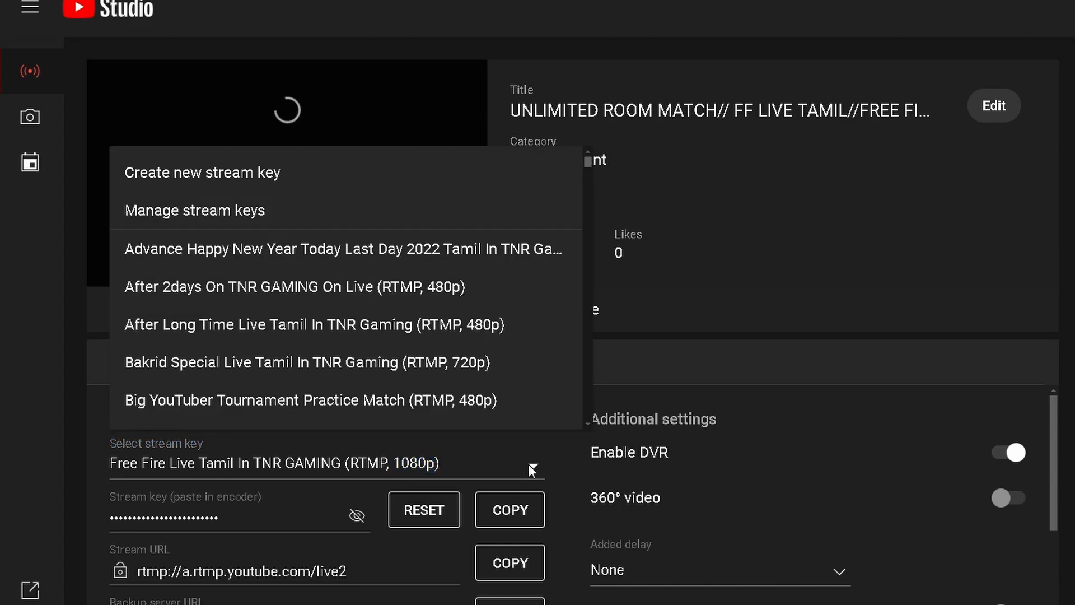
{"action": "scroll", "coordinate": [426, 364], "scroll_direction": "down", "scroll_amount": 5}
{"action": "scroll", "coordinate": [408, 363], "scroll_direction": "down", "scroll_amount": 2}
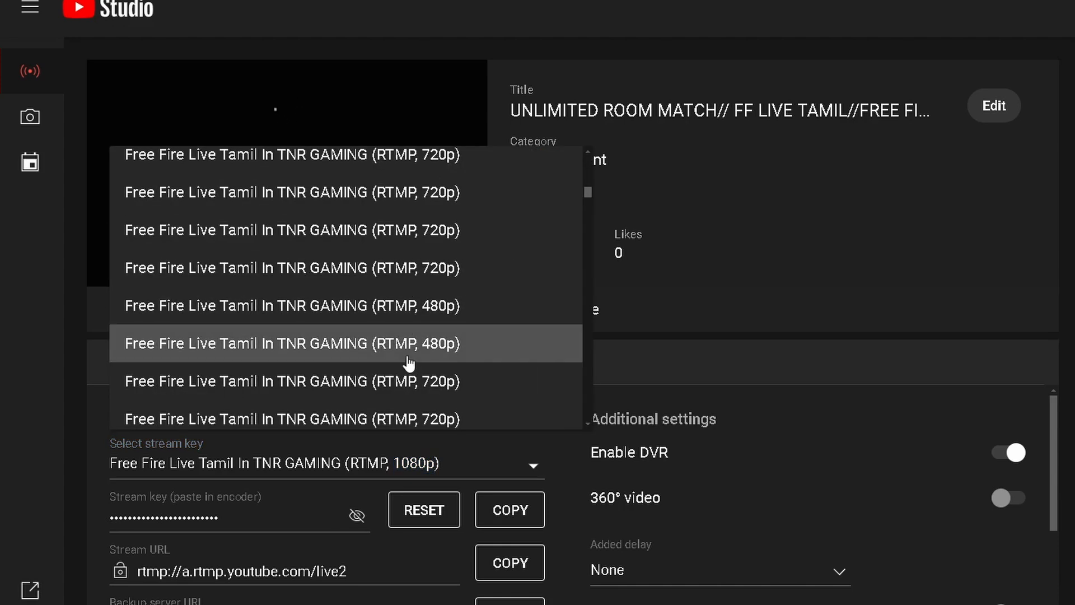
{"action": "scroll", "coordinate": [408, 364], "scroll_direction": "down", "scroll_amount": 4}
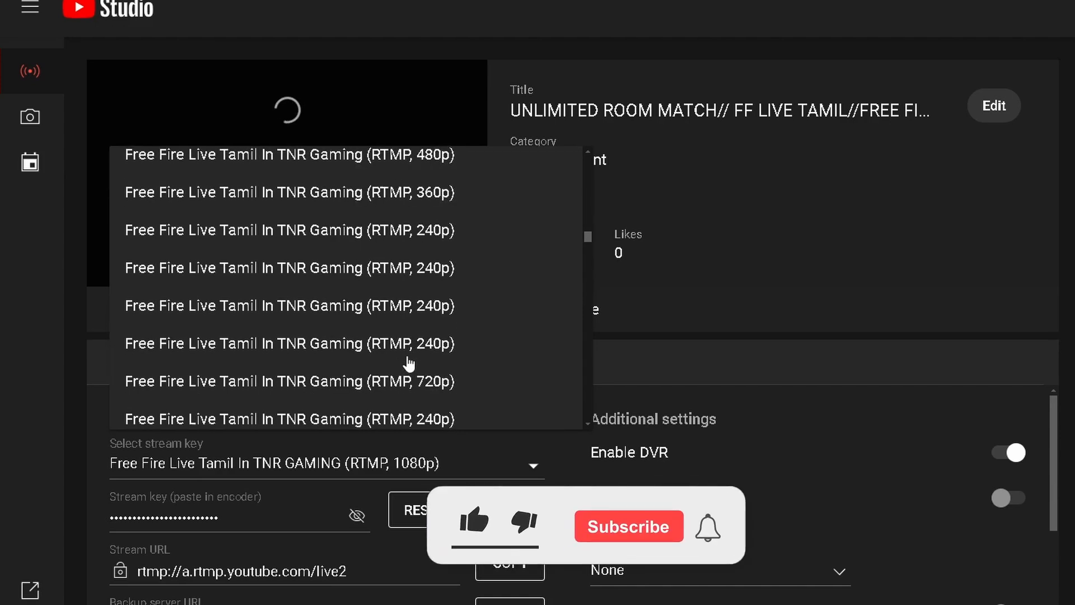
{"action": "scroll", "coordinate": [408, 364], "scroll_direction": "down", "scroll_amount": 5}
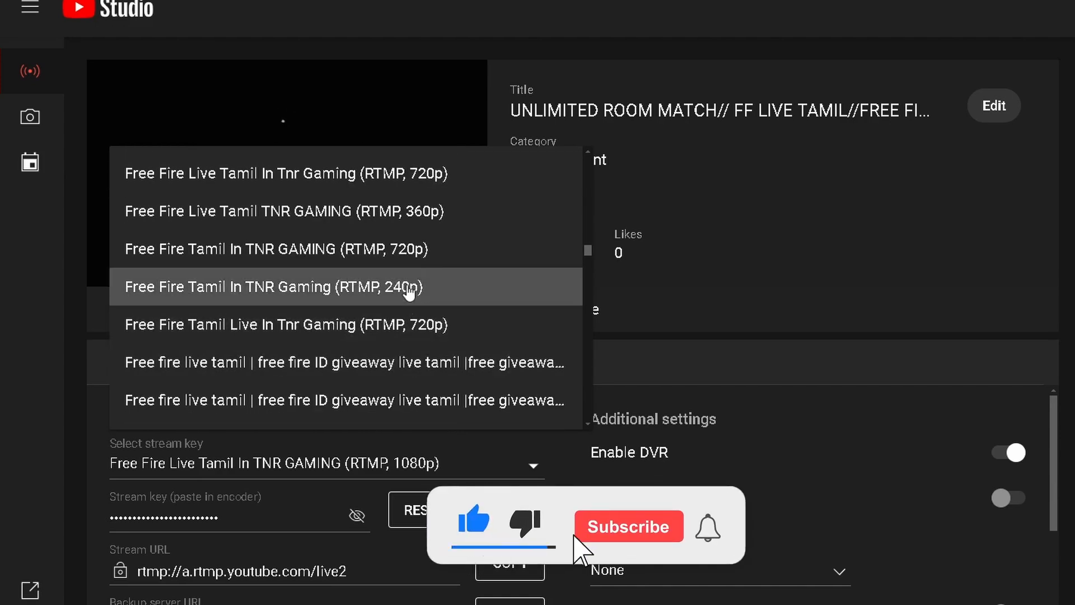
{"action": "scroll", "coordinate": [420, 336], "scroll_direction": "down", "scroll_amount": 10}
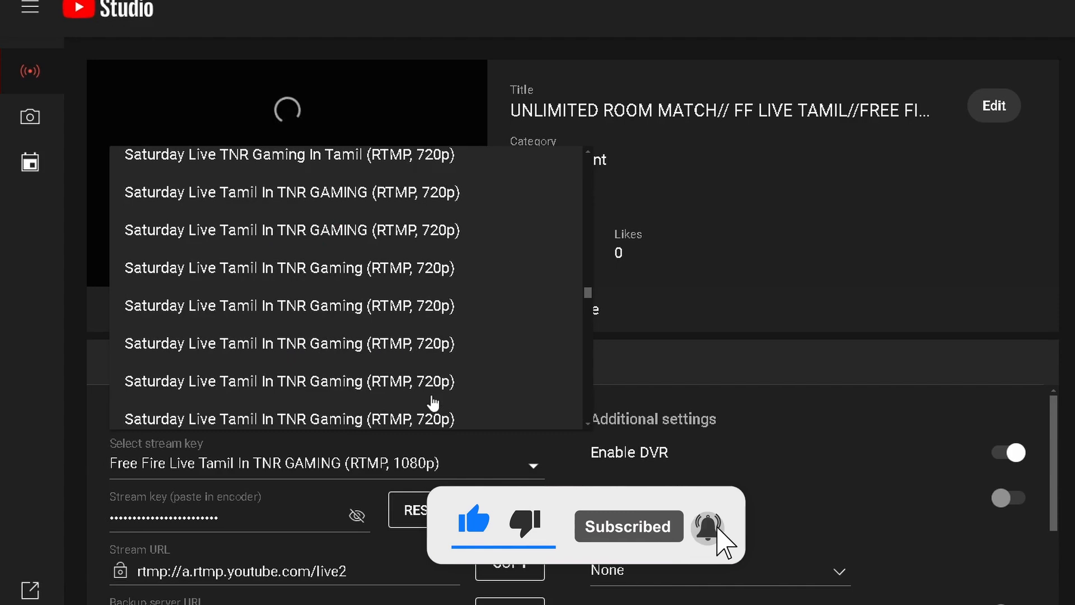
{"action": "scroll", "coordinate": [433, 402], "scroll_direction": "up", "scroll_amount": 10}
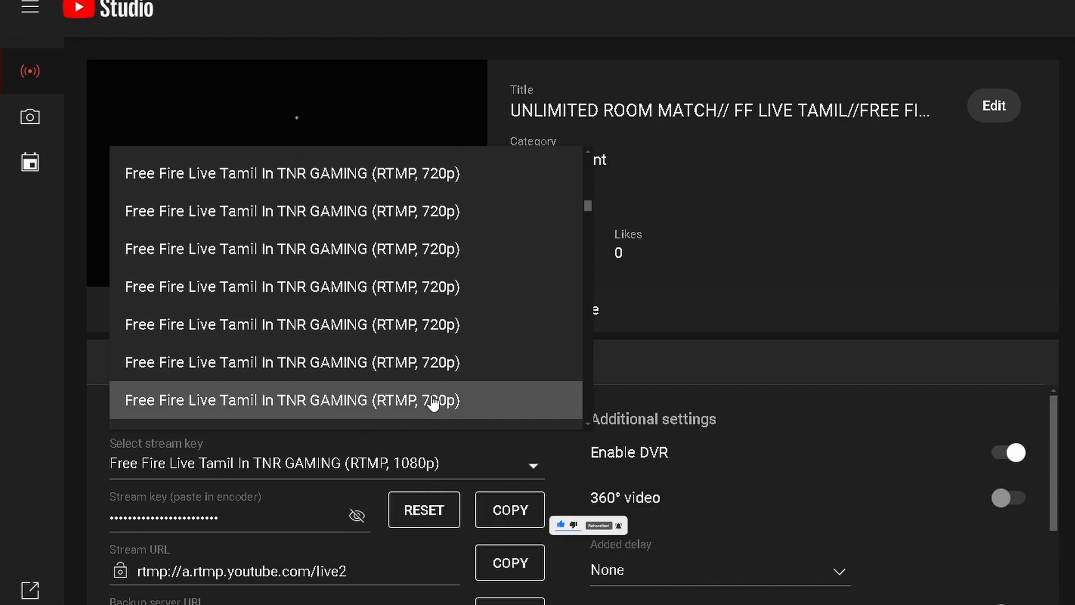
{"action": "scroll", "coordinate": [433, 402], "scroll_direction": "down", "scroll_amount": 5}
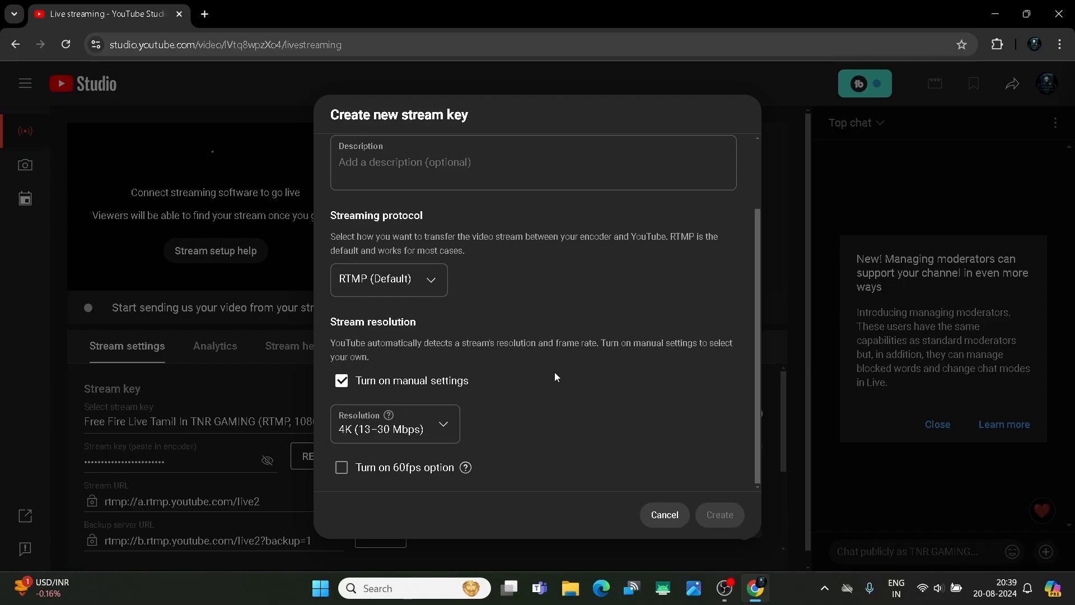
Examine the manual settings and available resolutions for a new stream key, and close the dialog without creating one.
{"action": "scroll", "coordinate": [577, 439], "scroll_direction": "up", "scroll_amount": 2}
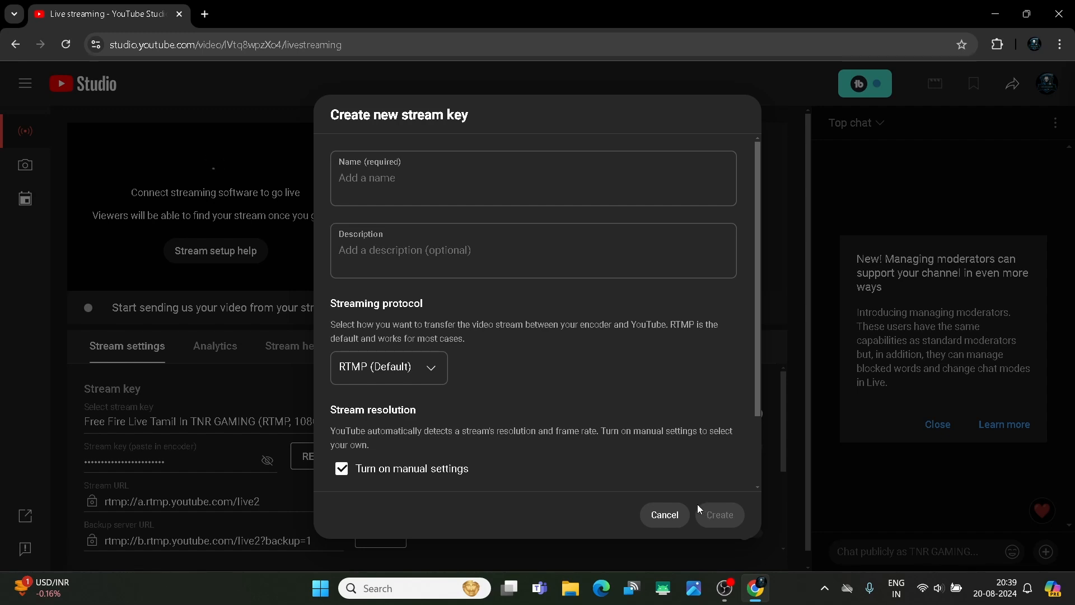
{"action": "left_click", "coordinate": [340, 469]}
{"action": "scroll", "coordinate": [430, 448], "scroll_direction": "down", "scroll_amount": 1}
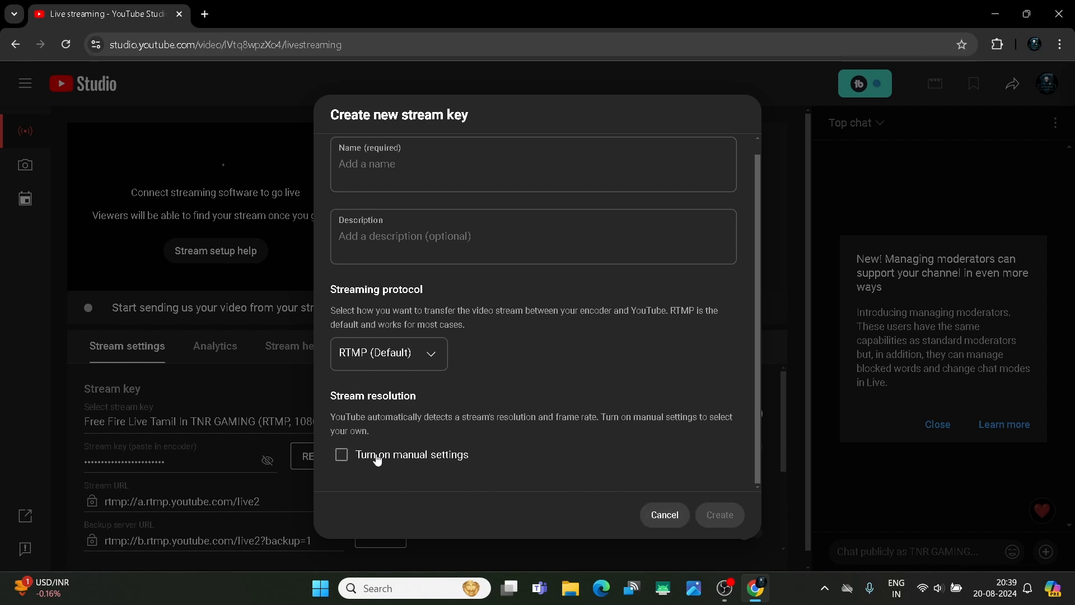
{"action": "left_click", "coordinate": [341, 455]}
{"action": "scroll", "coordinate": [414, 426], "scroll_direction": "down", "scroll_amount": 2}
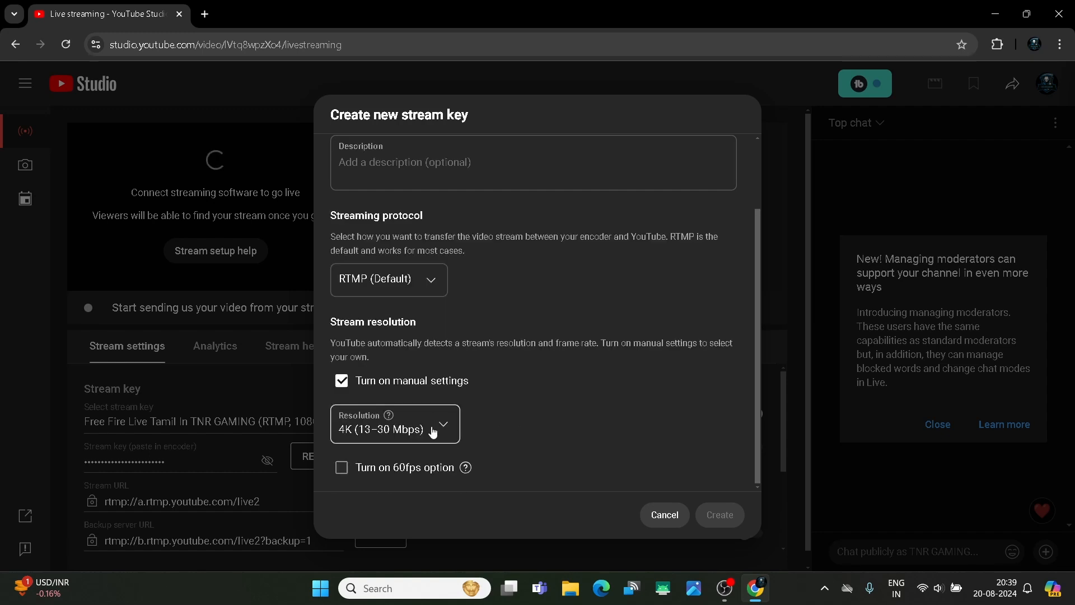
{"action": "left_click", "coordinate": [434, 430]}
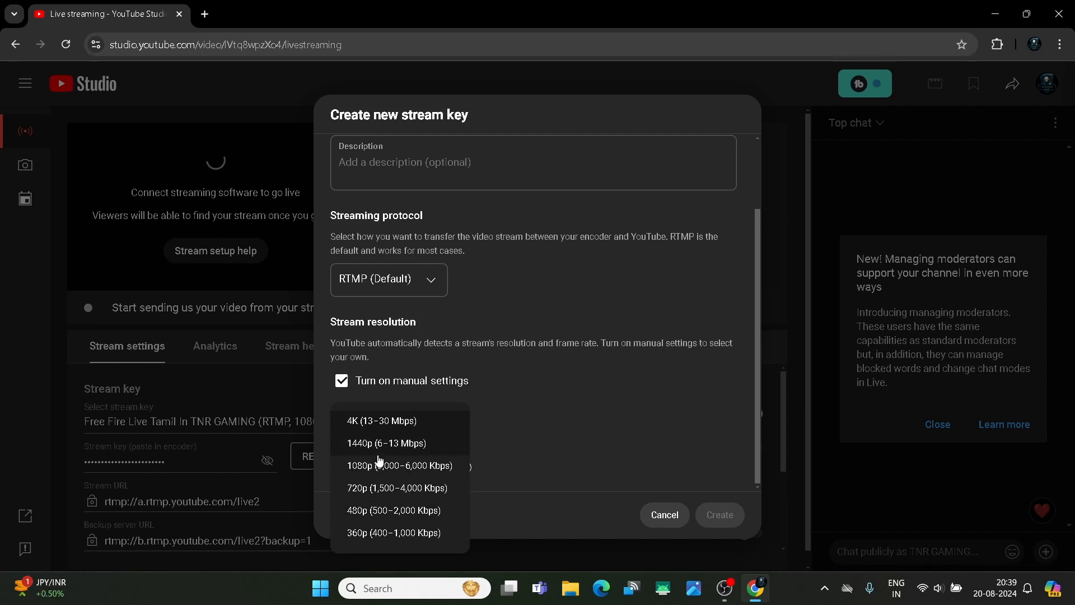
{"action": "left_click", "coordinate": [565, 415]}
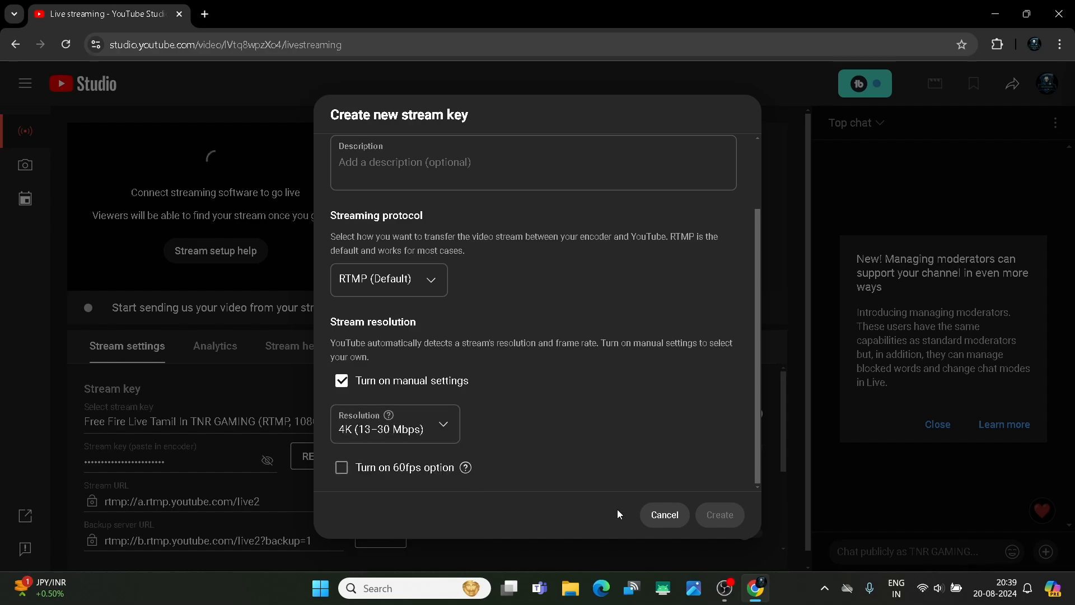
{"action": "left_click", "coordinate": [666, 515]}
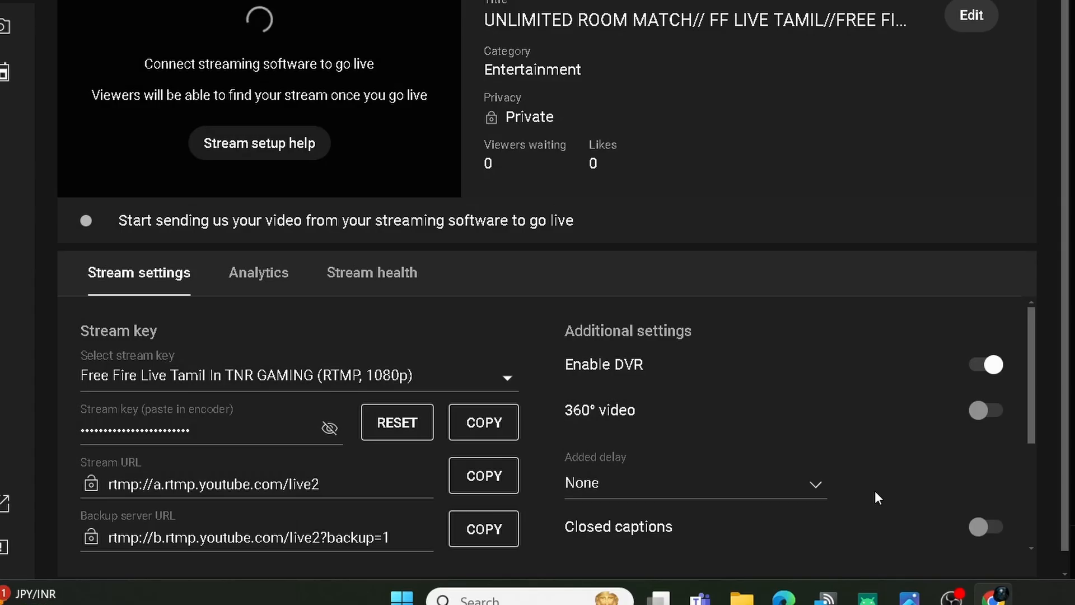
Copy the selected stream key, switch to OBS Studio and open its stream settings.
{"action": "left_click", "coordinate": [478, 428]}
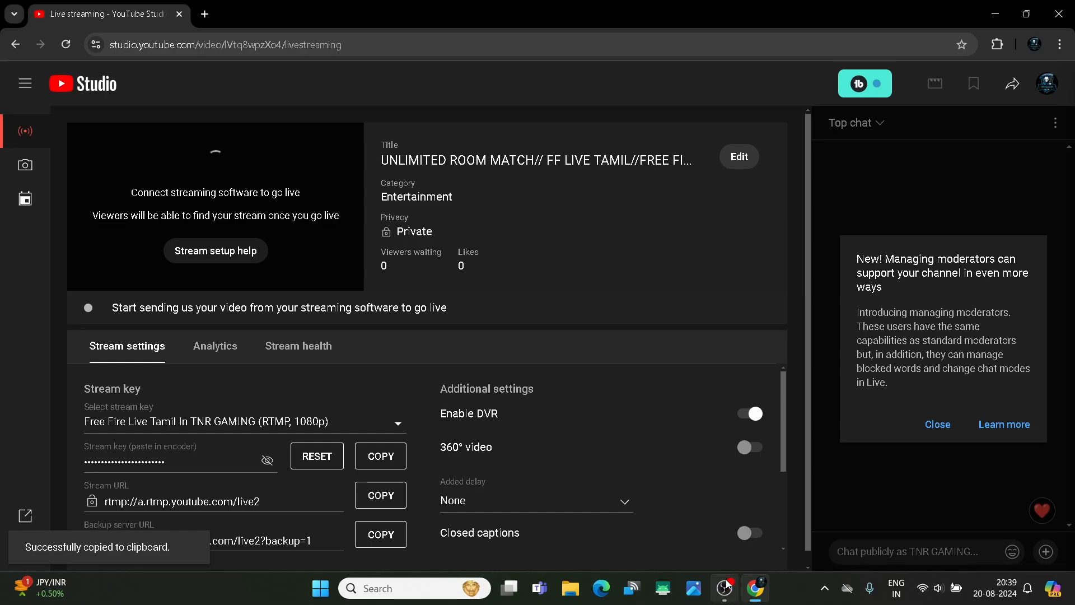
{"action": "left_click", "coordinate": [725, 588]}
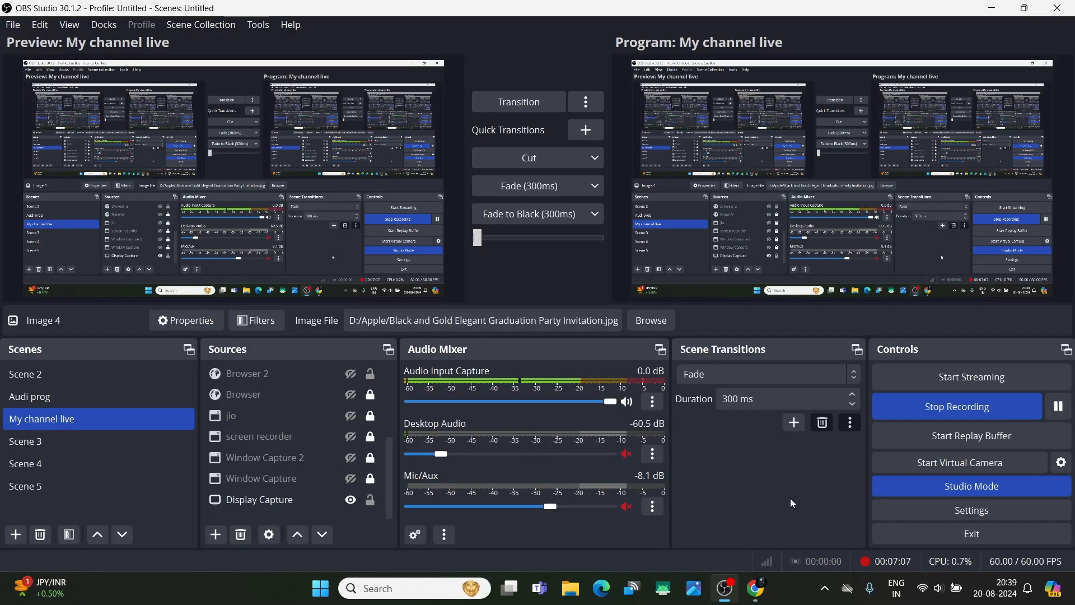
{"action": "left_click", "coordinate": [889, 516]}
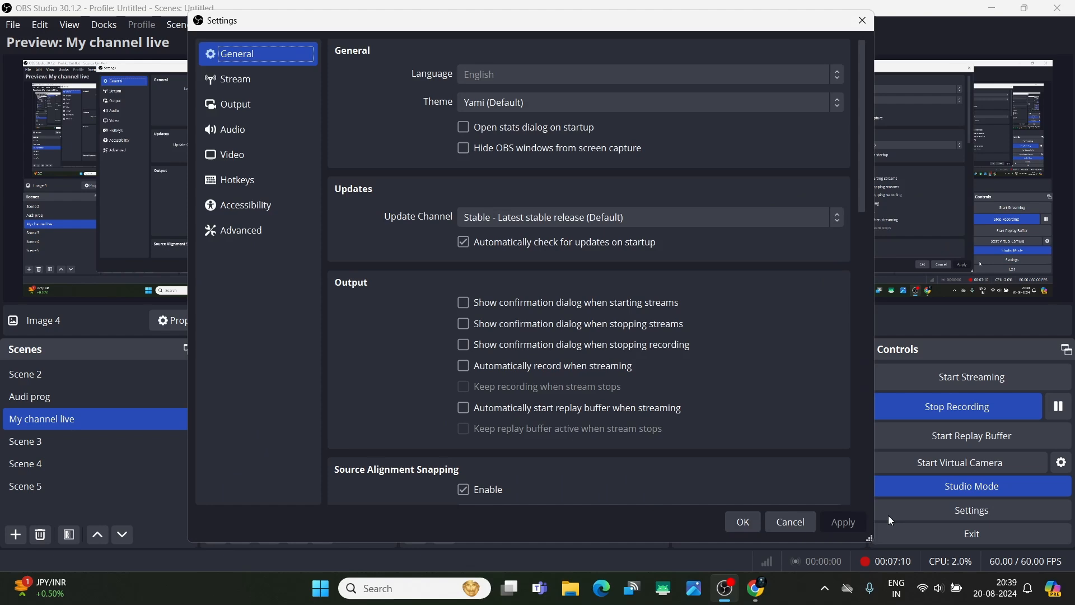
{"action": "left_click", "coordinate": [244, 79]}
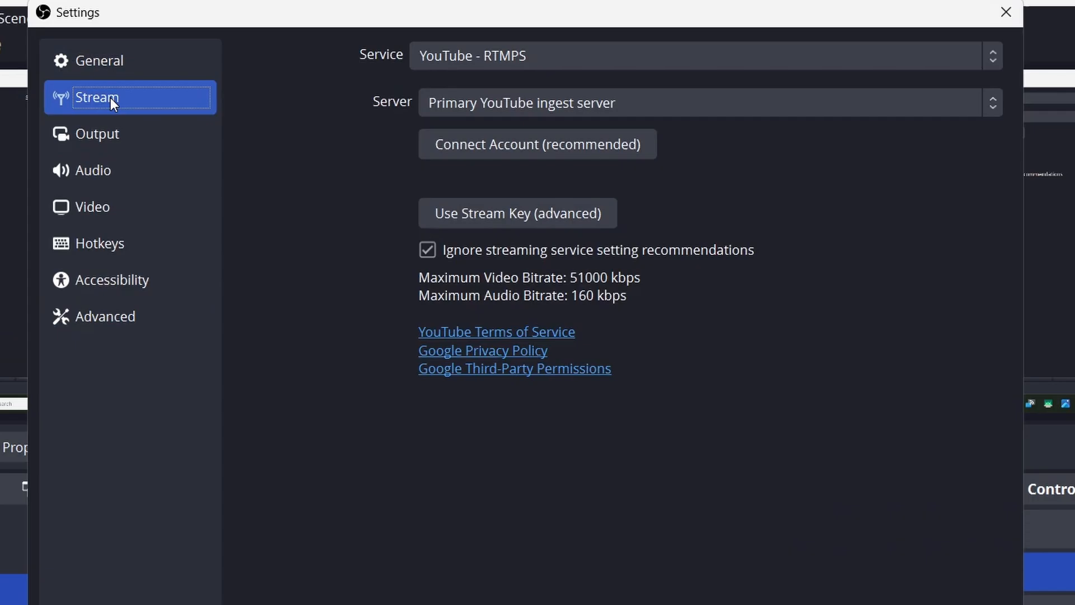
Choose stream key authentication for YouTube - RTMPS, replace the existing stream key with the copied one and confirm the settings.
{"action": "left_click", "coordinate": [460, 209]}
{"action": "left_click", "coordinate": [698, 143]}
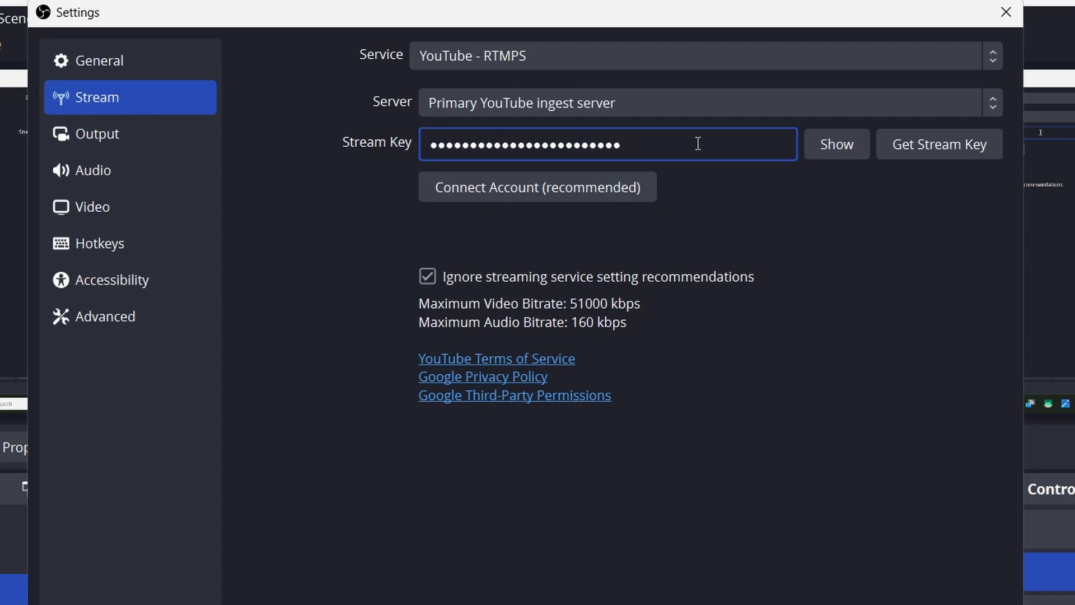
{"action": "key", "text": "ctrl+a"}
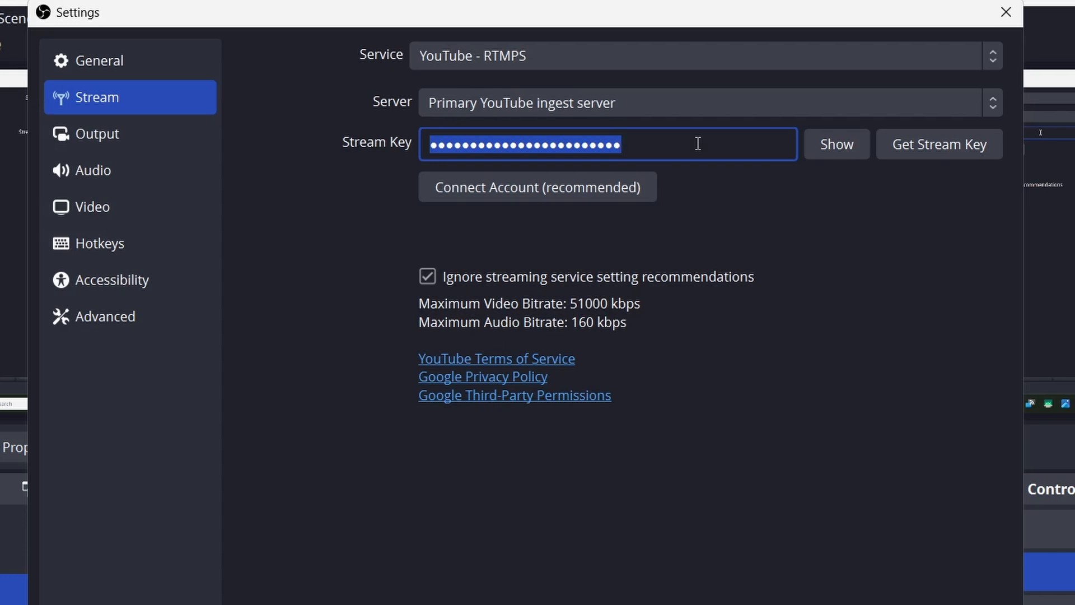
{"action": "key", "text": "ctrl+v"}
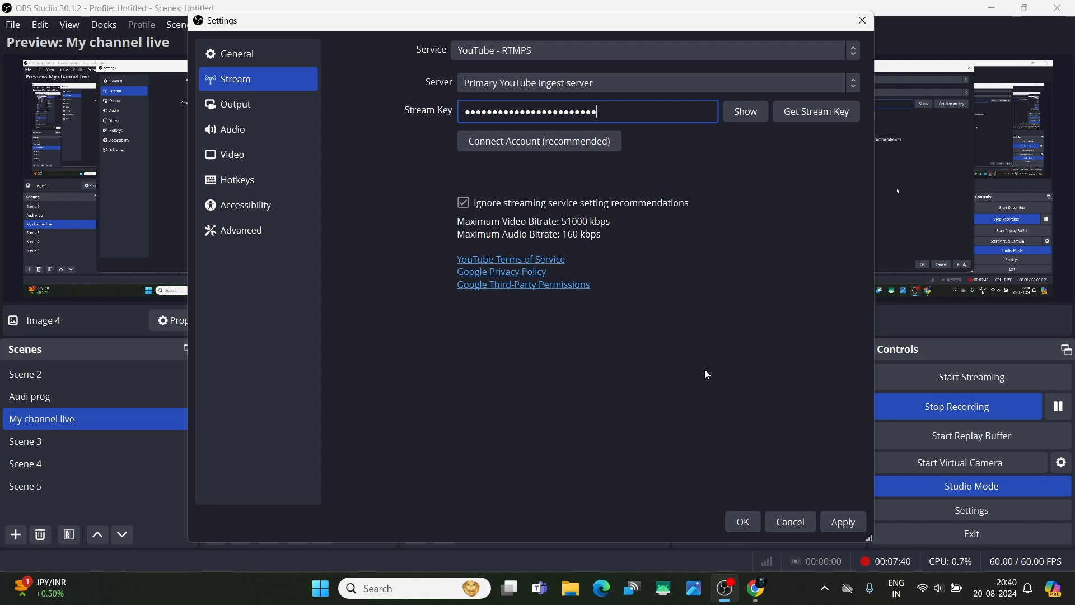
{"action": "left_click", "coordinate": [742, 522]}
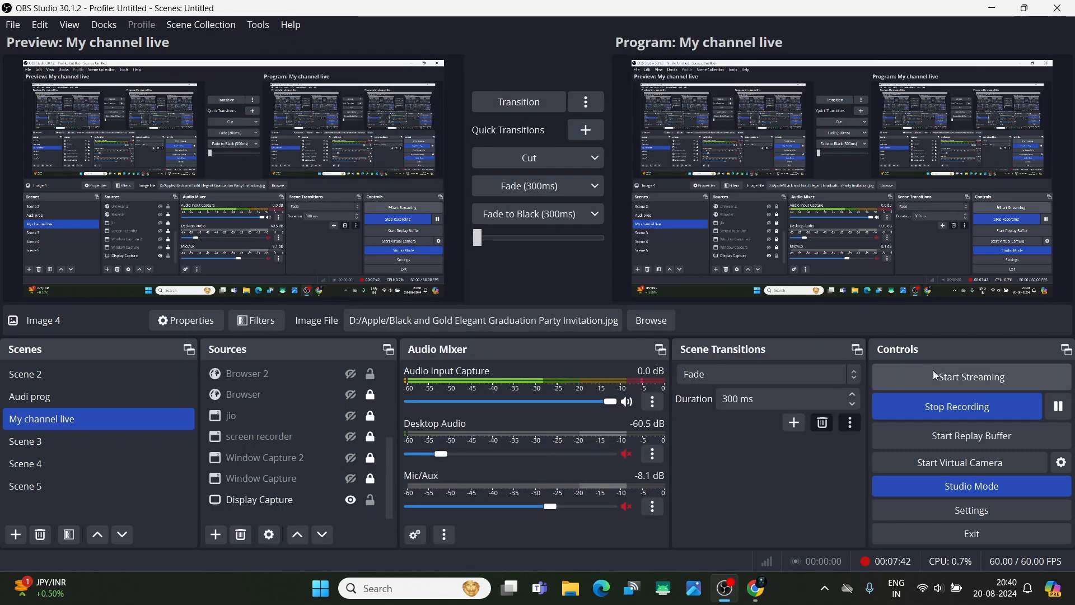